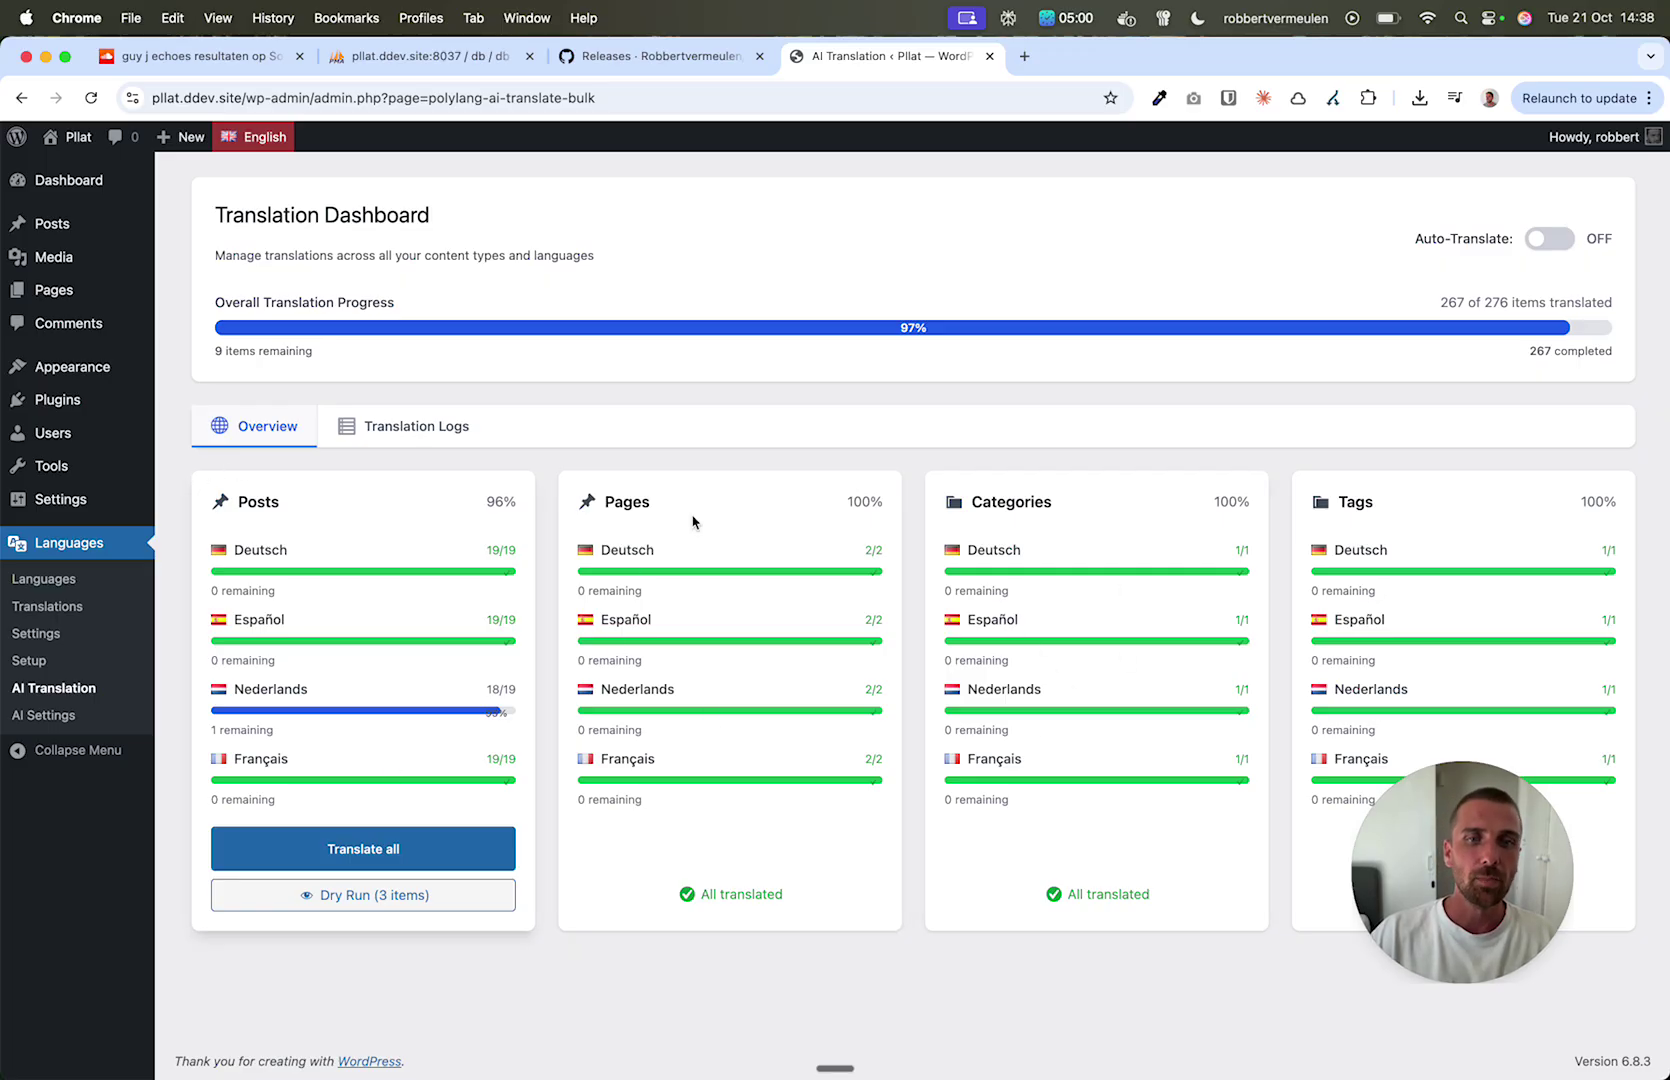
- Open the history of translation runs and scroll through the logs
scroll(369, 640, "down", 5)
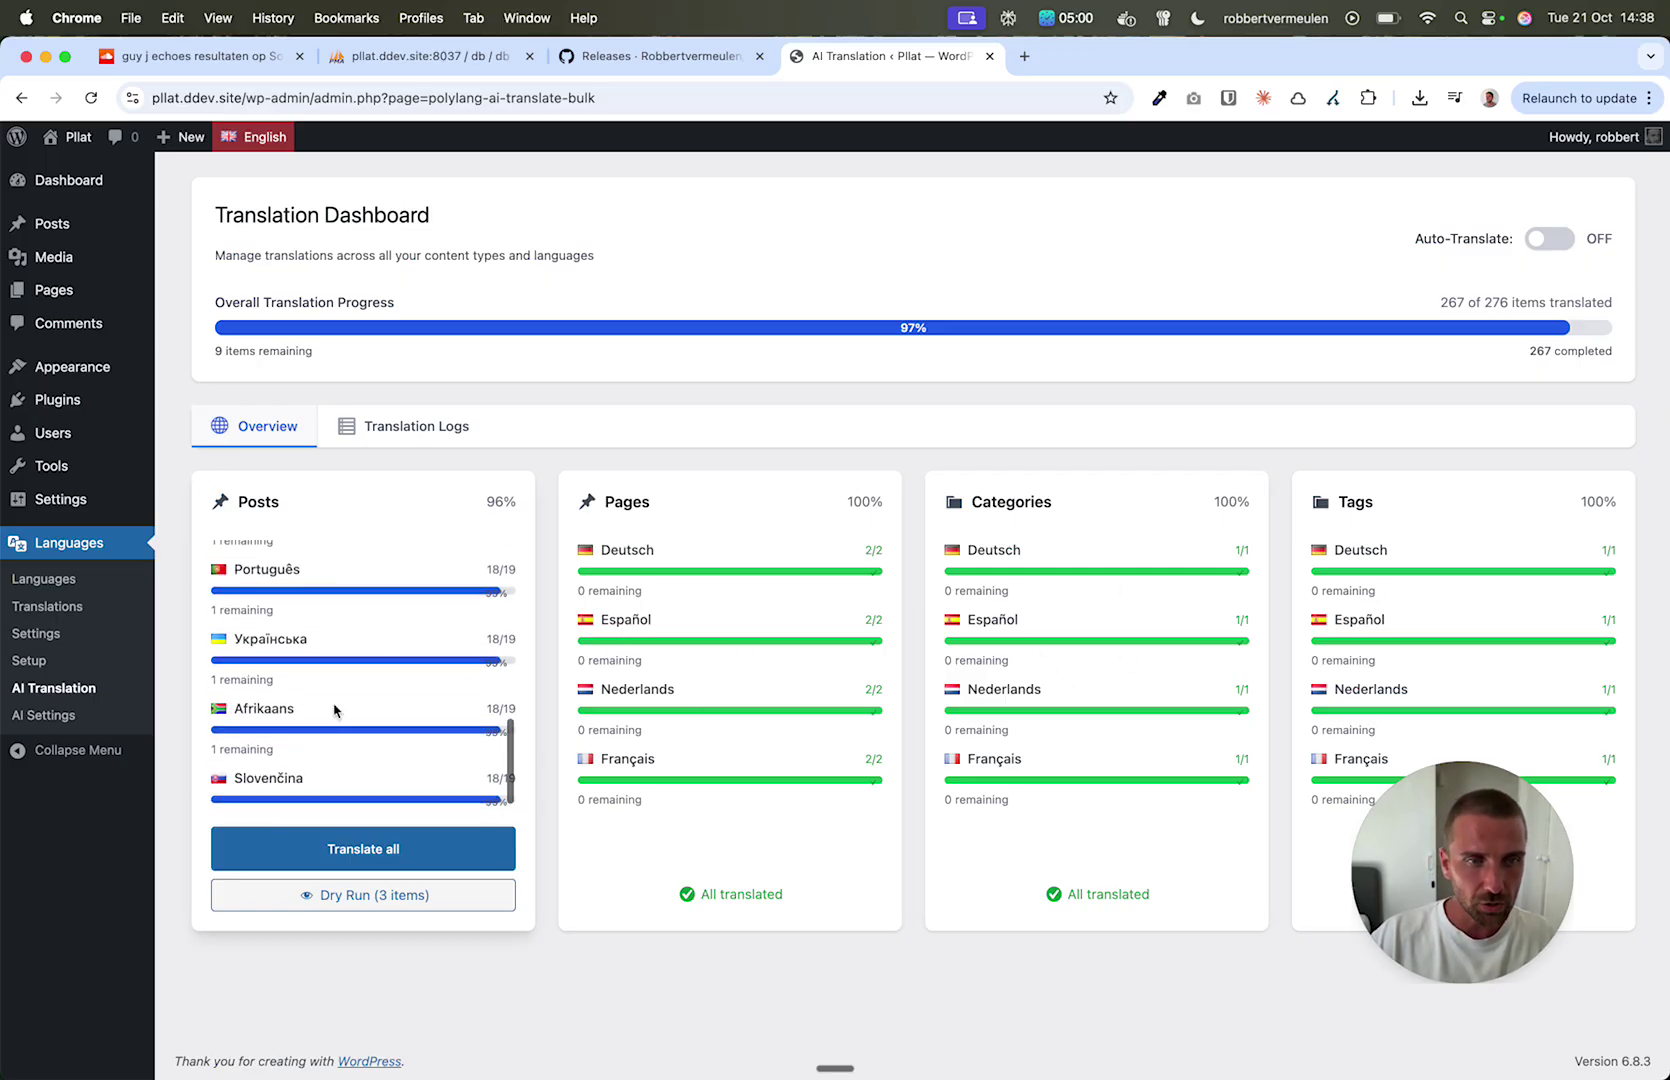
scroll(340, 740, "up", 5)
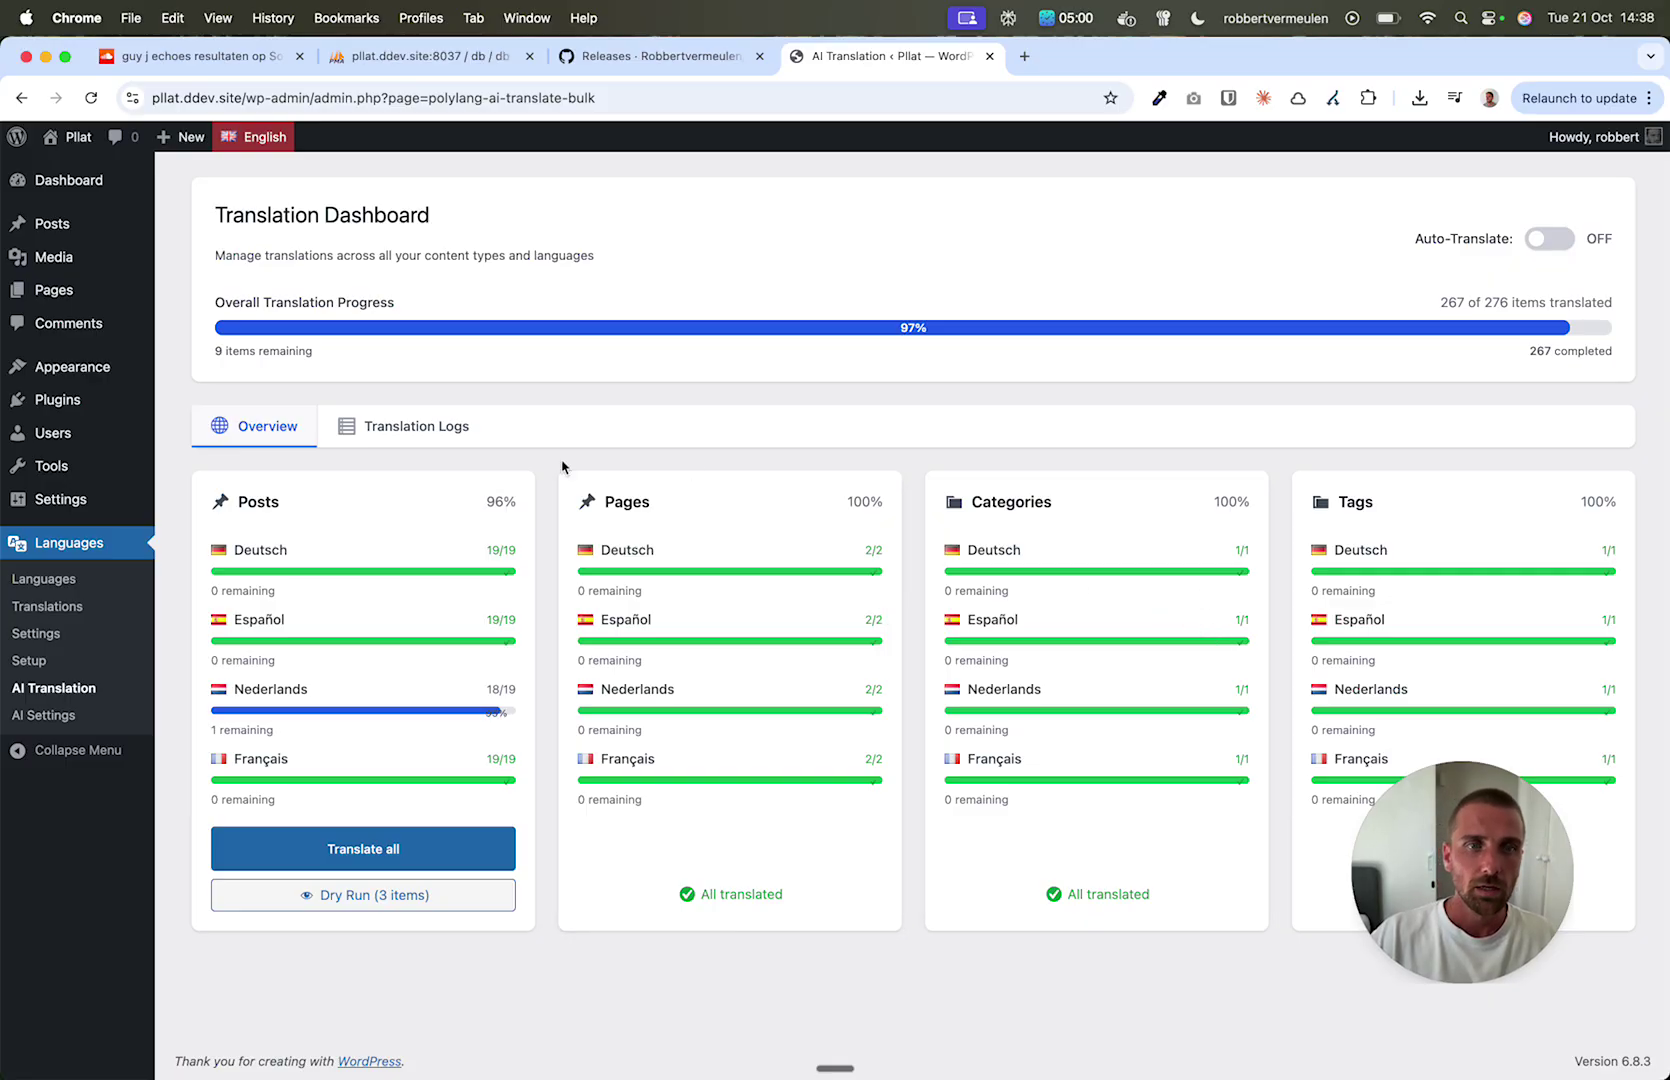
left_click(421, 418)
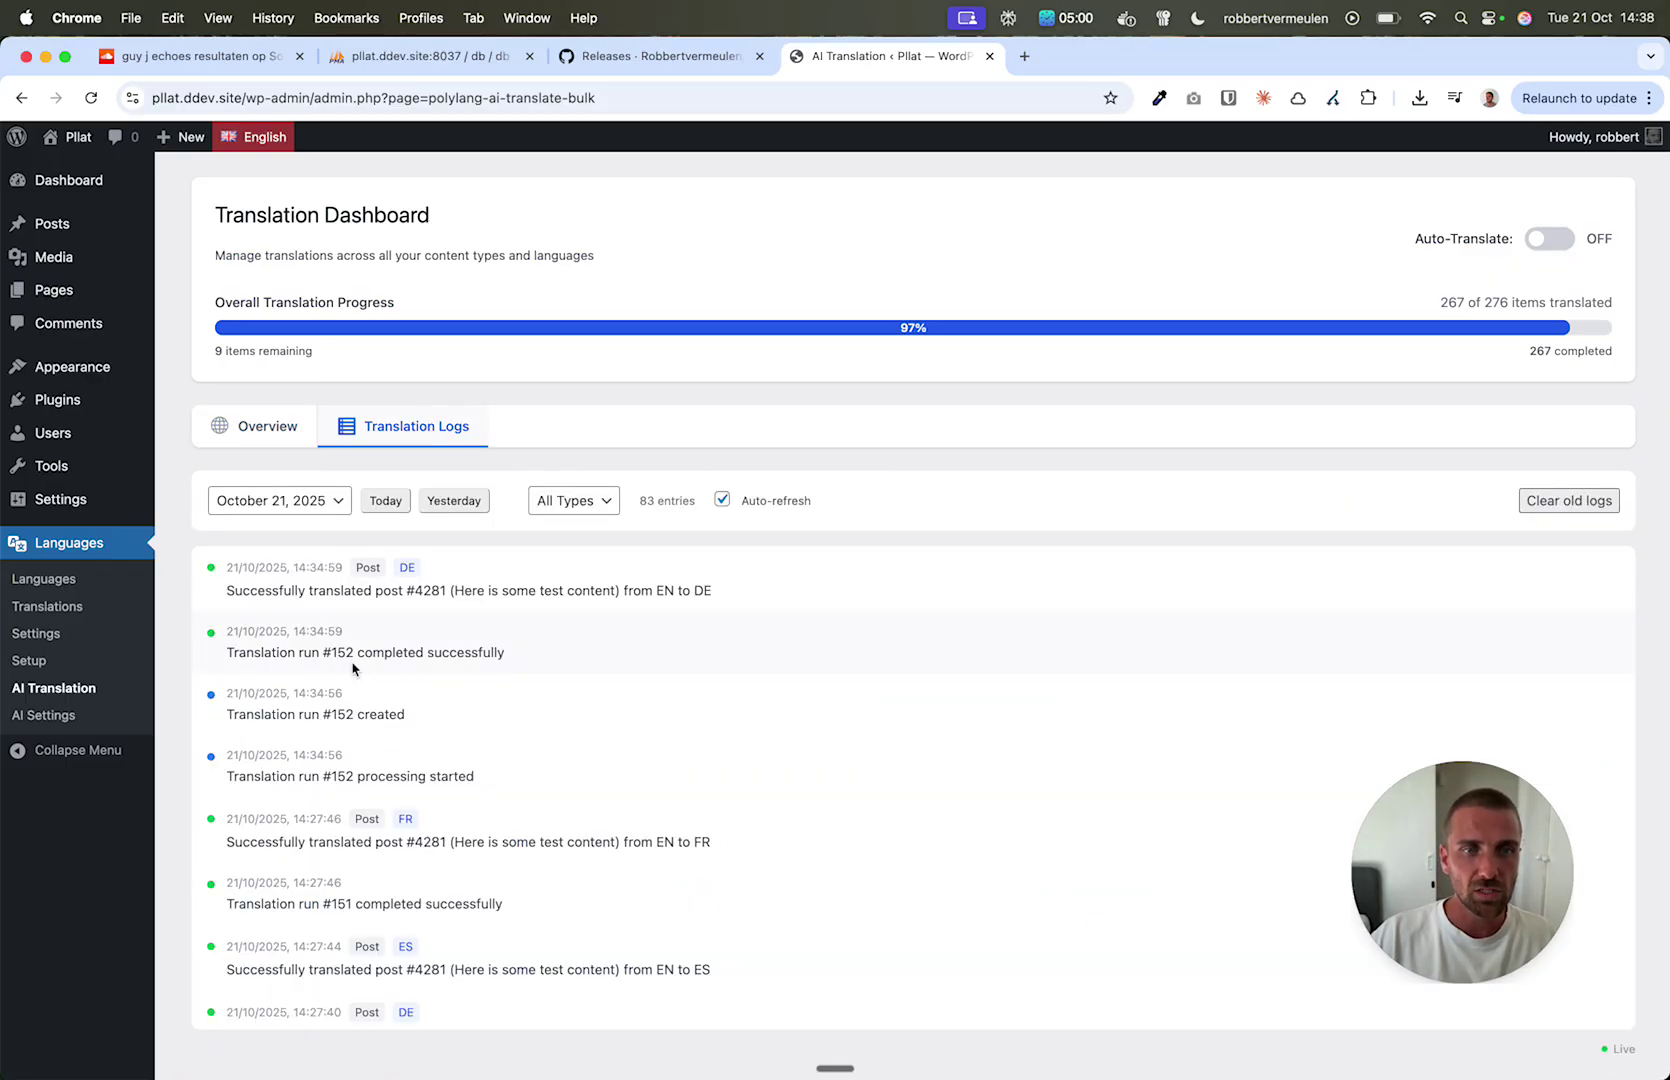
scroll(352, 668, "down", 3)
scroll(352, 668, "down", 15)
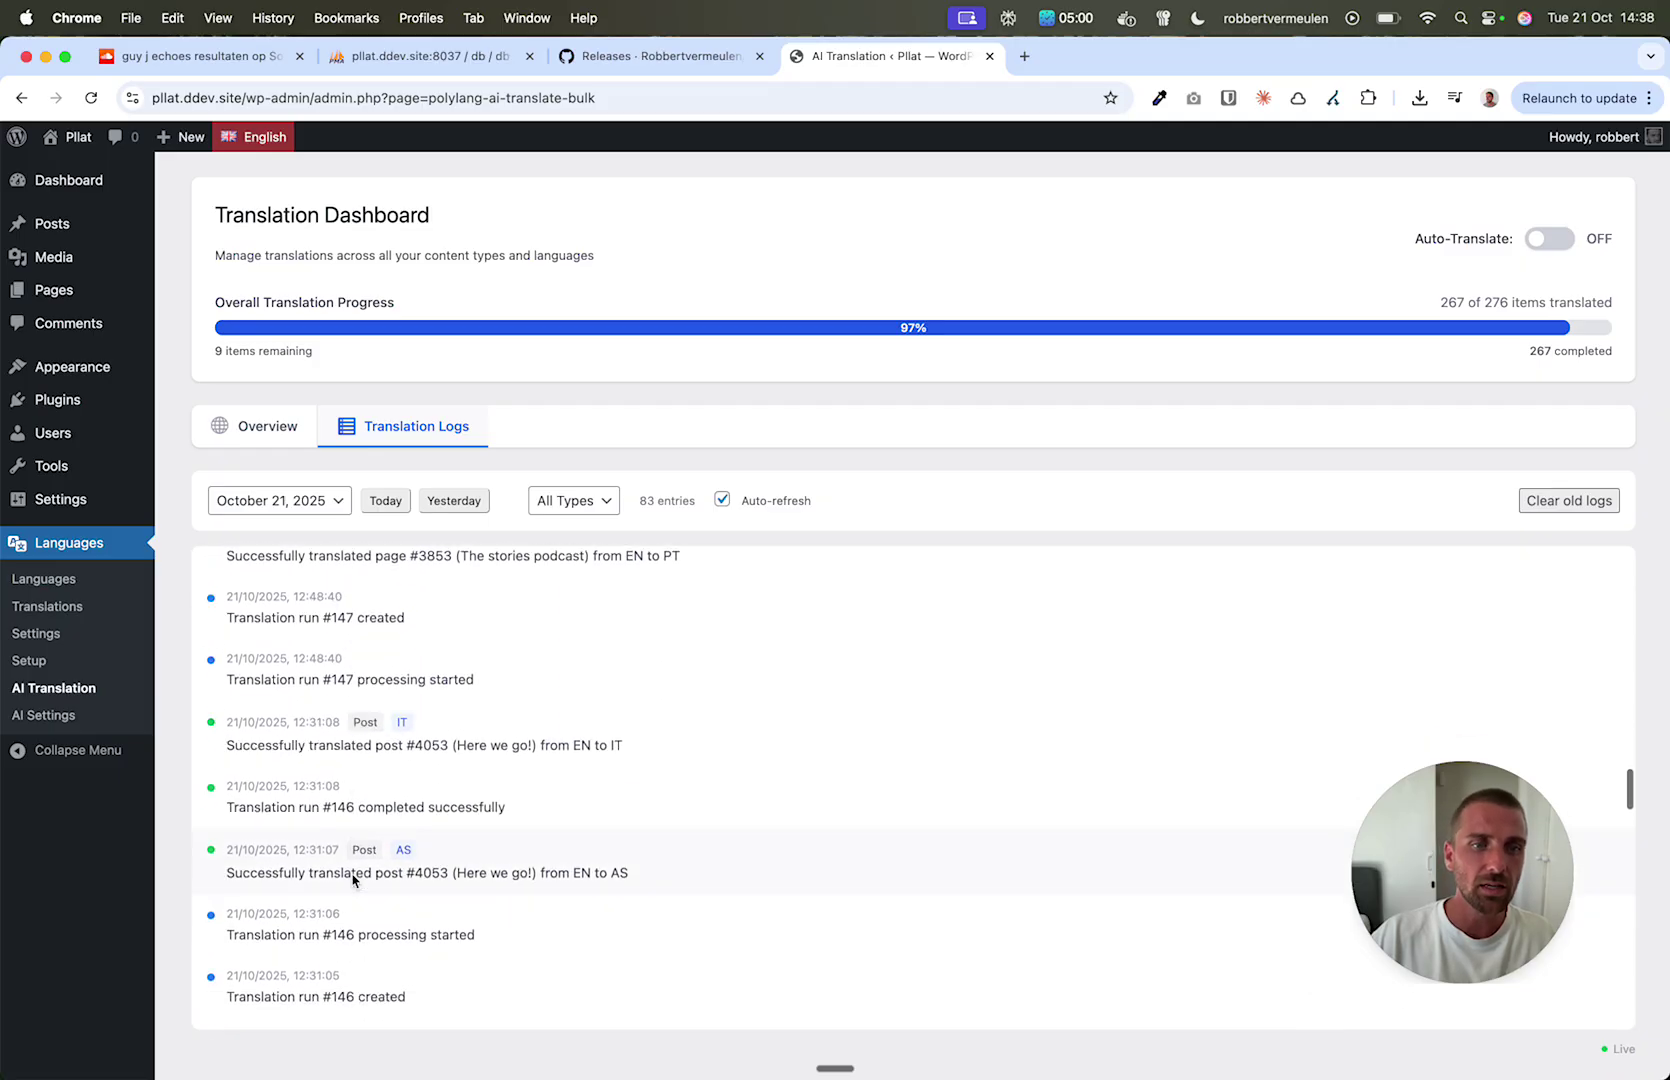
scroll(353, 880, "down", 5)
scroll(352, 880, "up", 20)
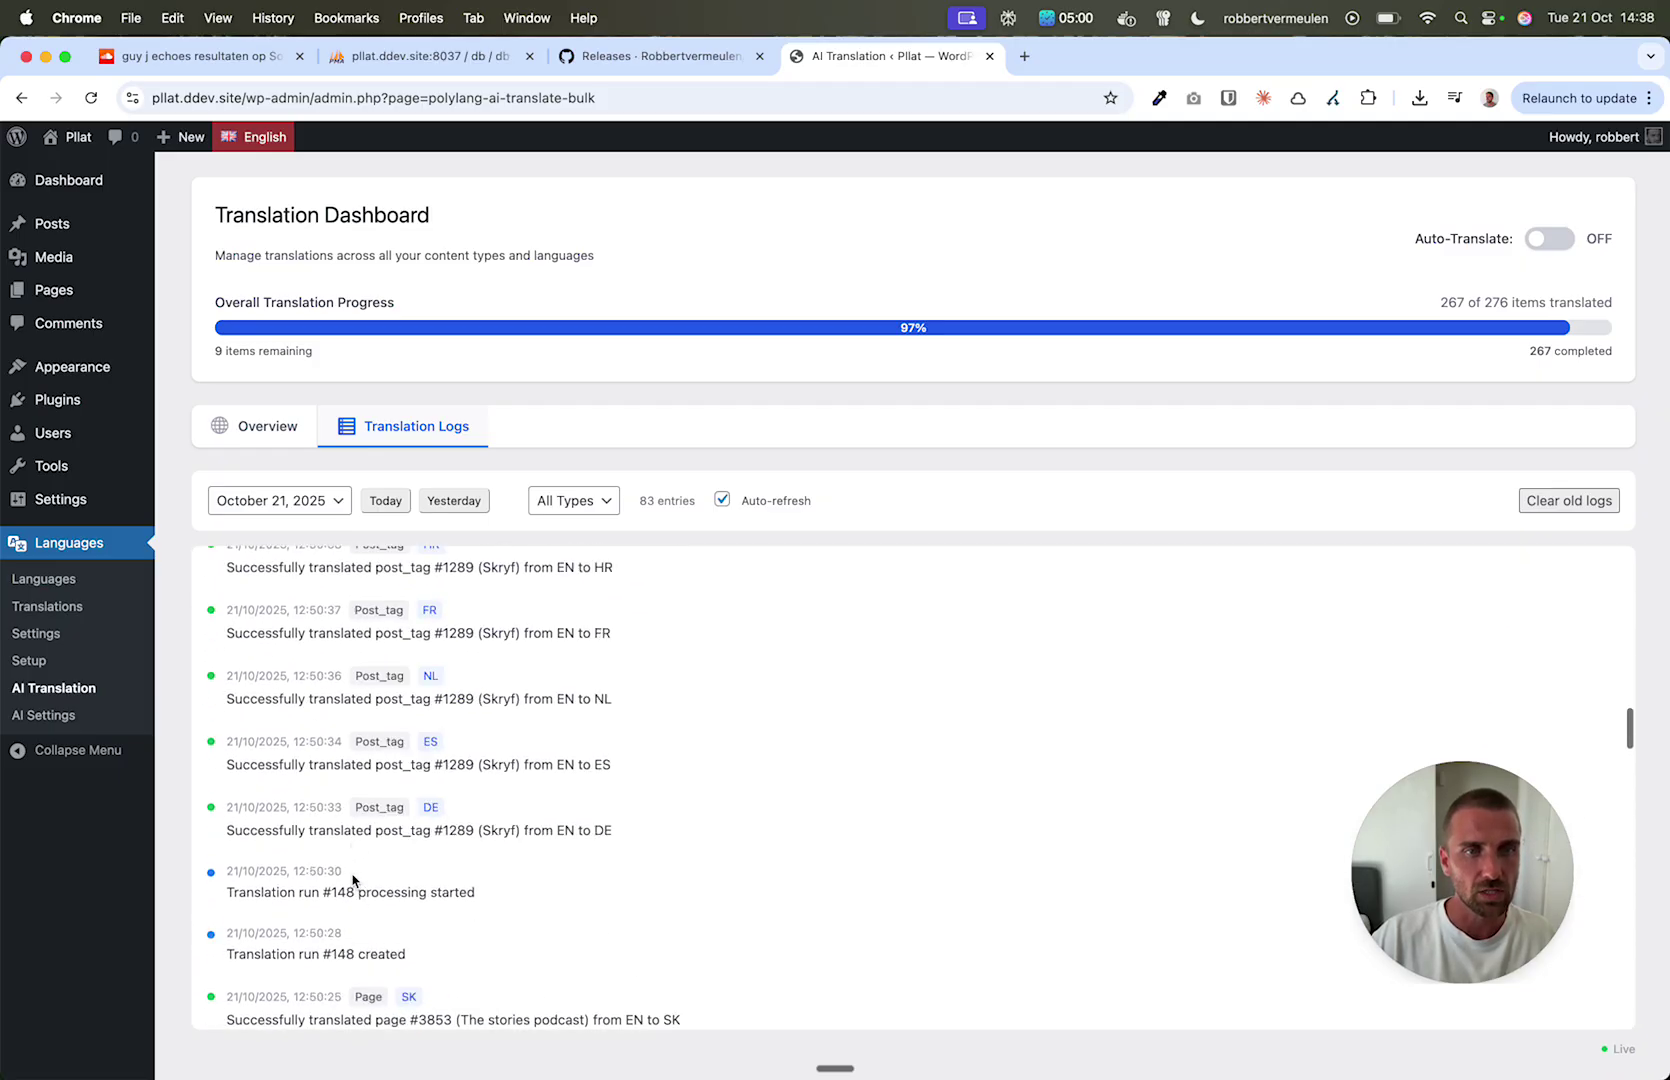
scroll(385, 704, "up", 2)
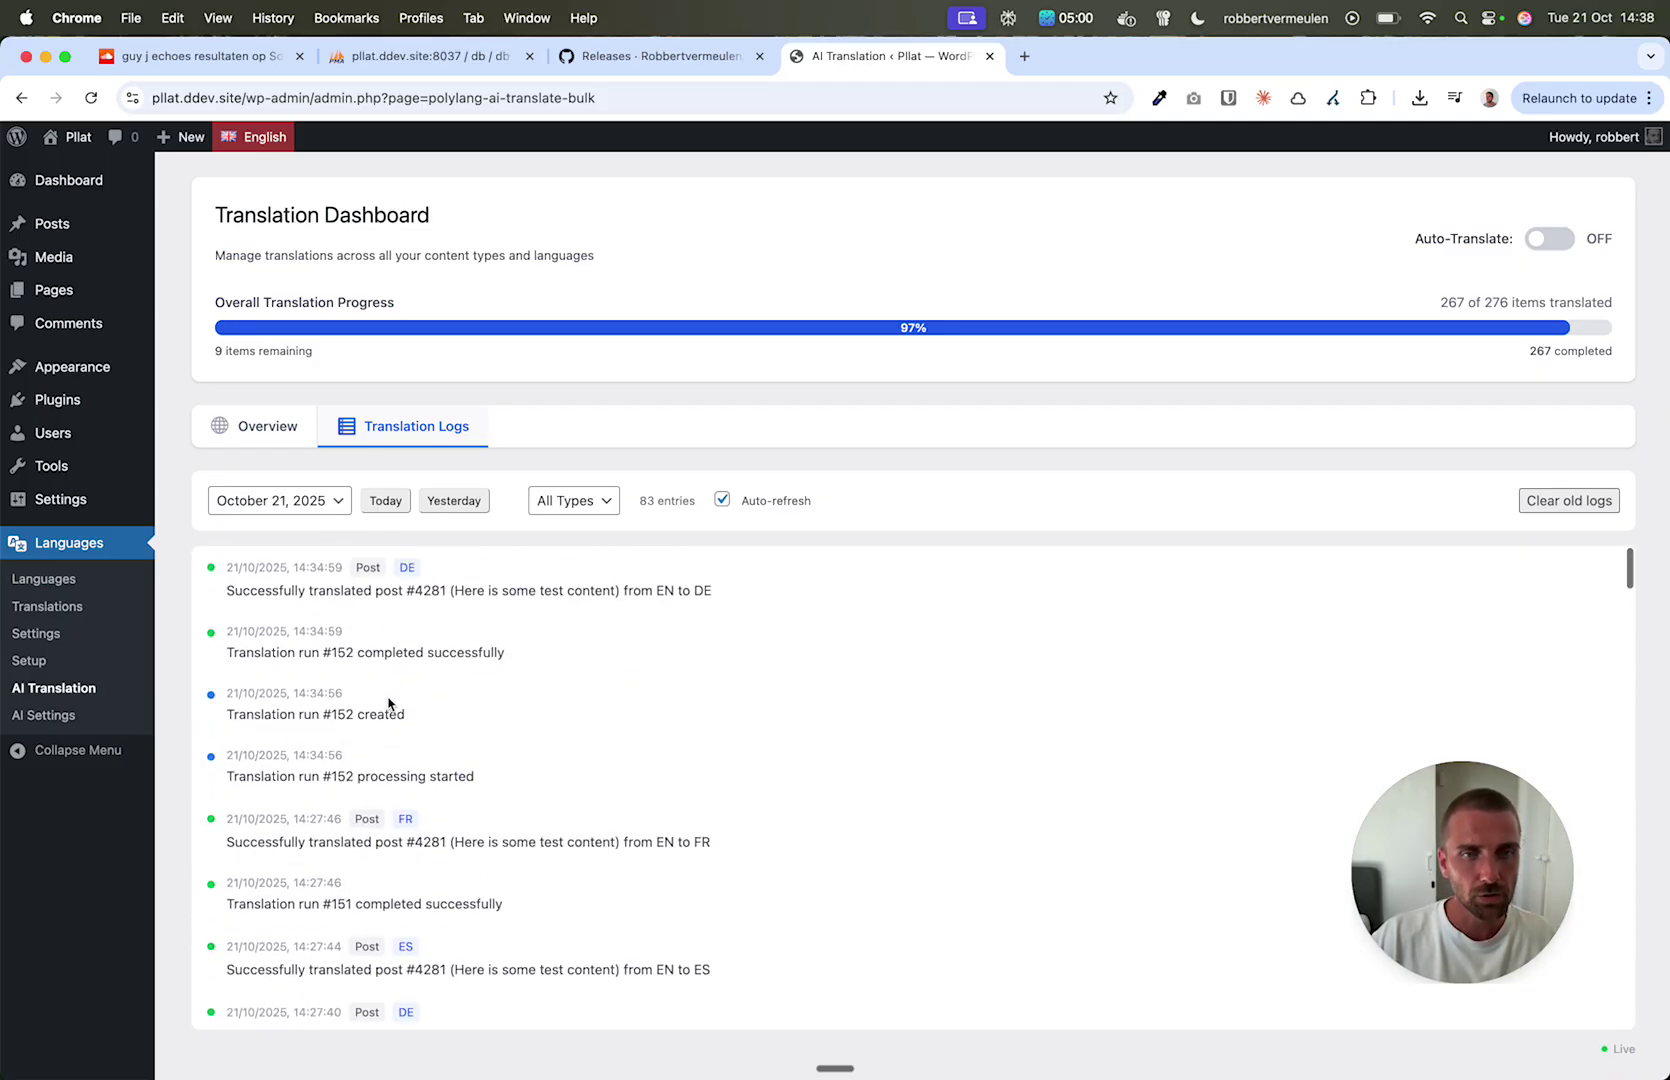
scroll(347, 590, "down", 10)
scroll(347, 590, "down", 3)
- Keep the translation logs filtered to October 21, 2025
left_click(217, 505)
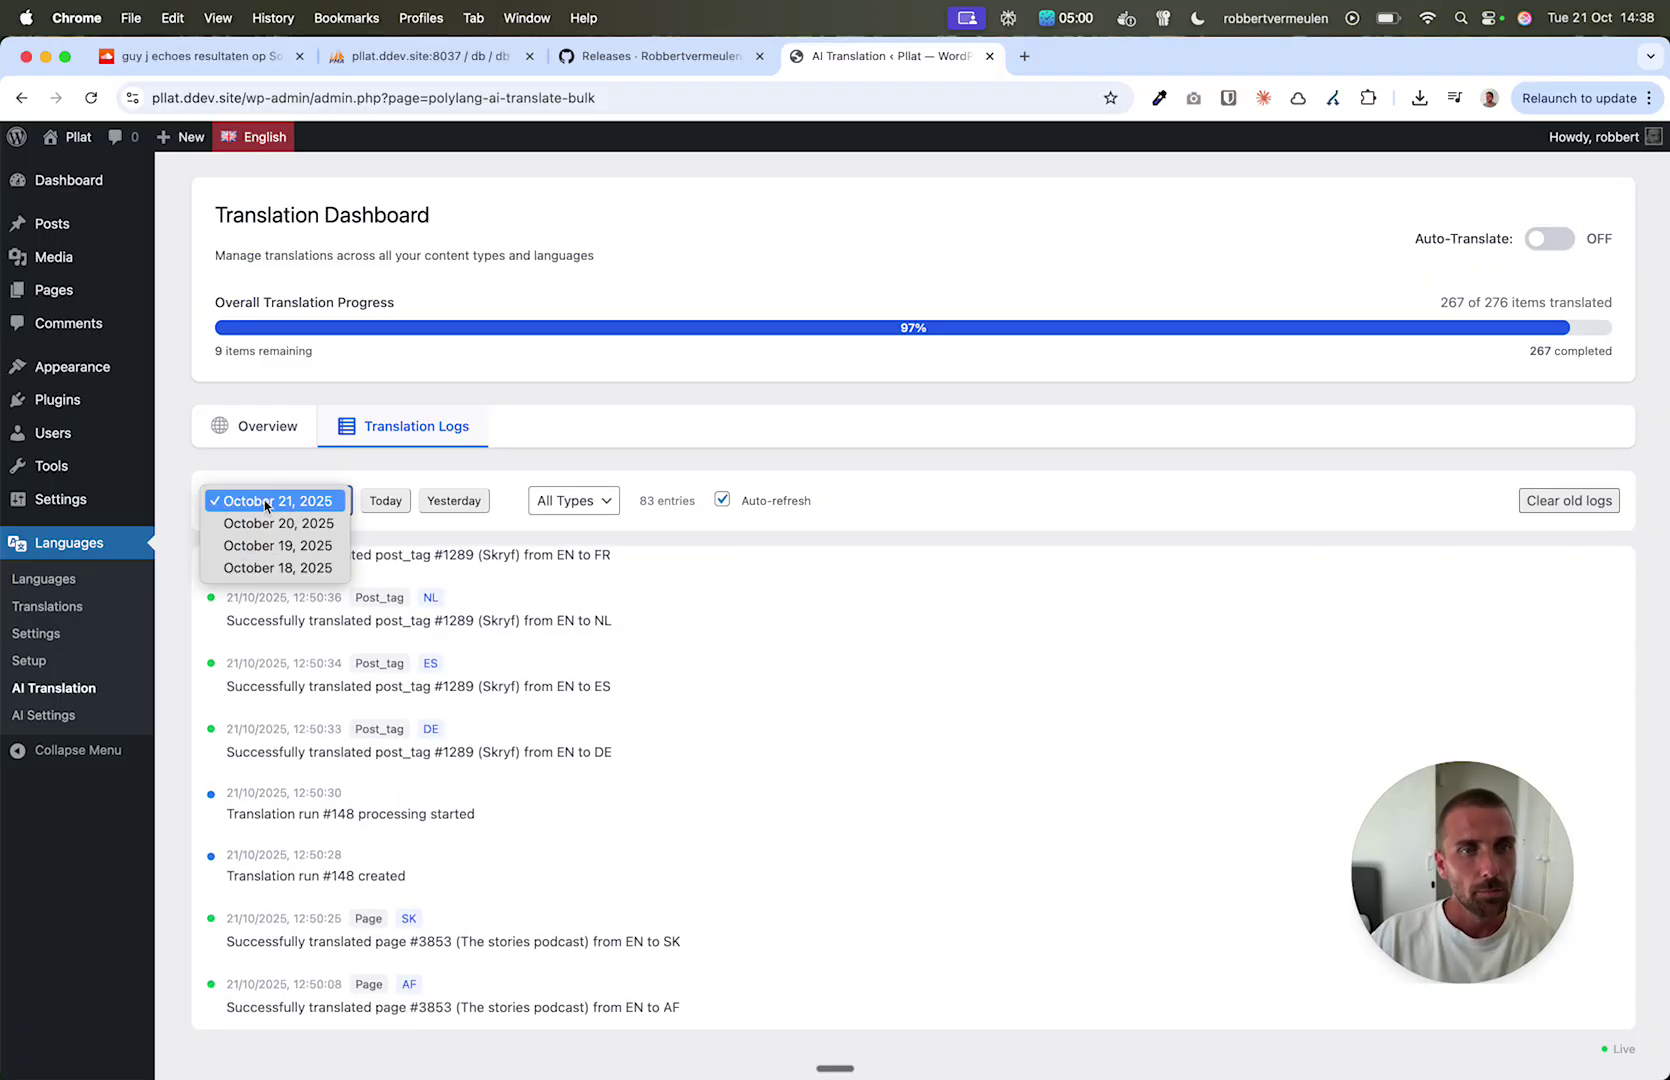
left_click(991, 515)
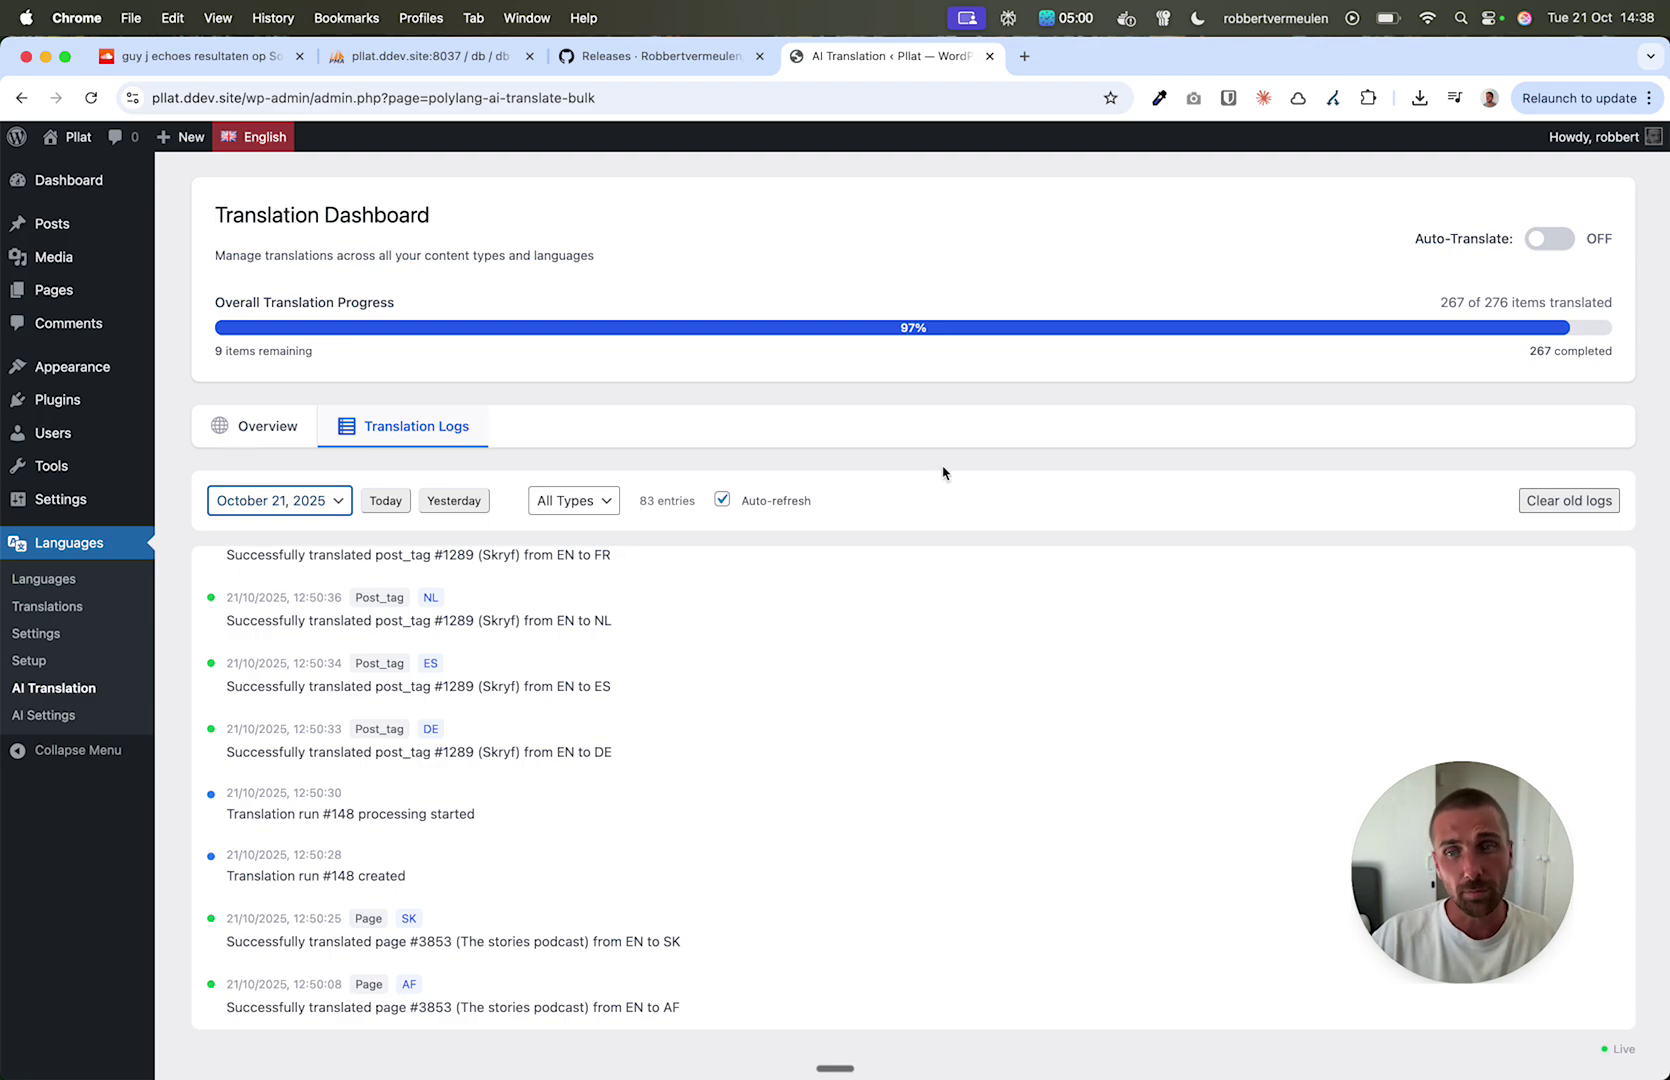
scroll(277, 913, "down", 5)
scroll(278, 912, "up", 10)
- Open the post 'Here is some test content' with its AI Translation panel moved up into view
left_click(262, 440)
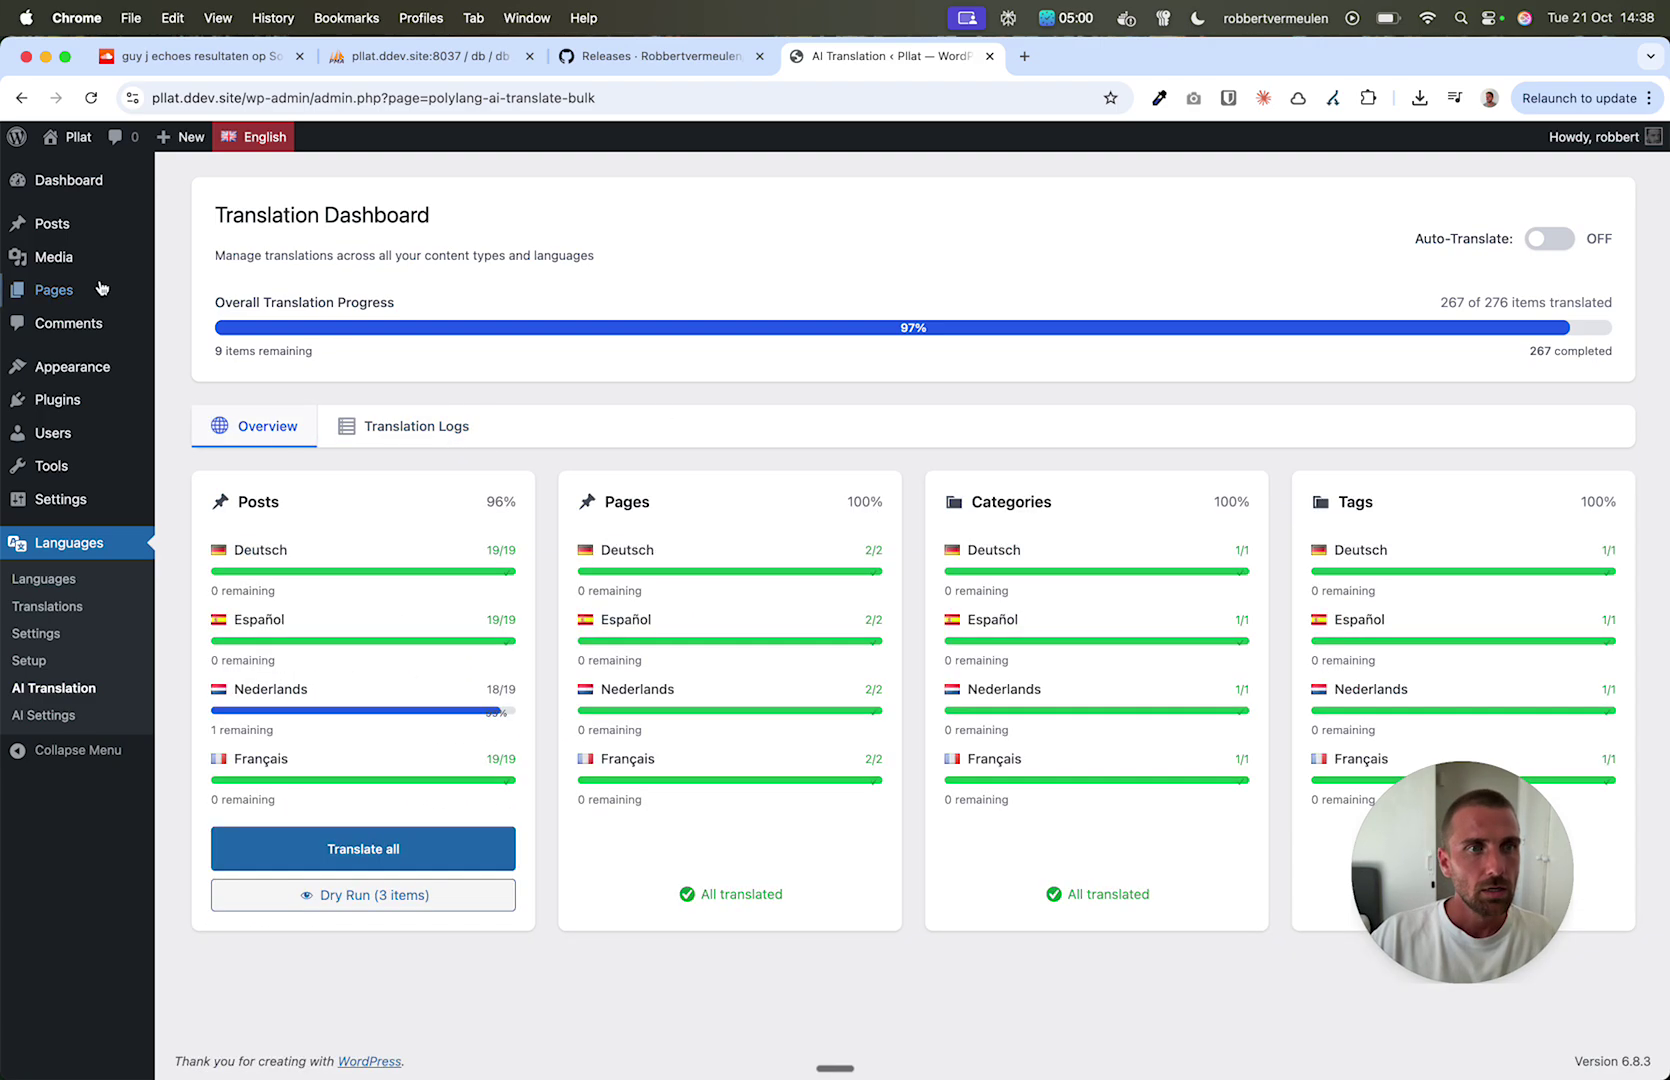
left_click(71, 223)
left_click(295, 348)
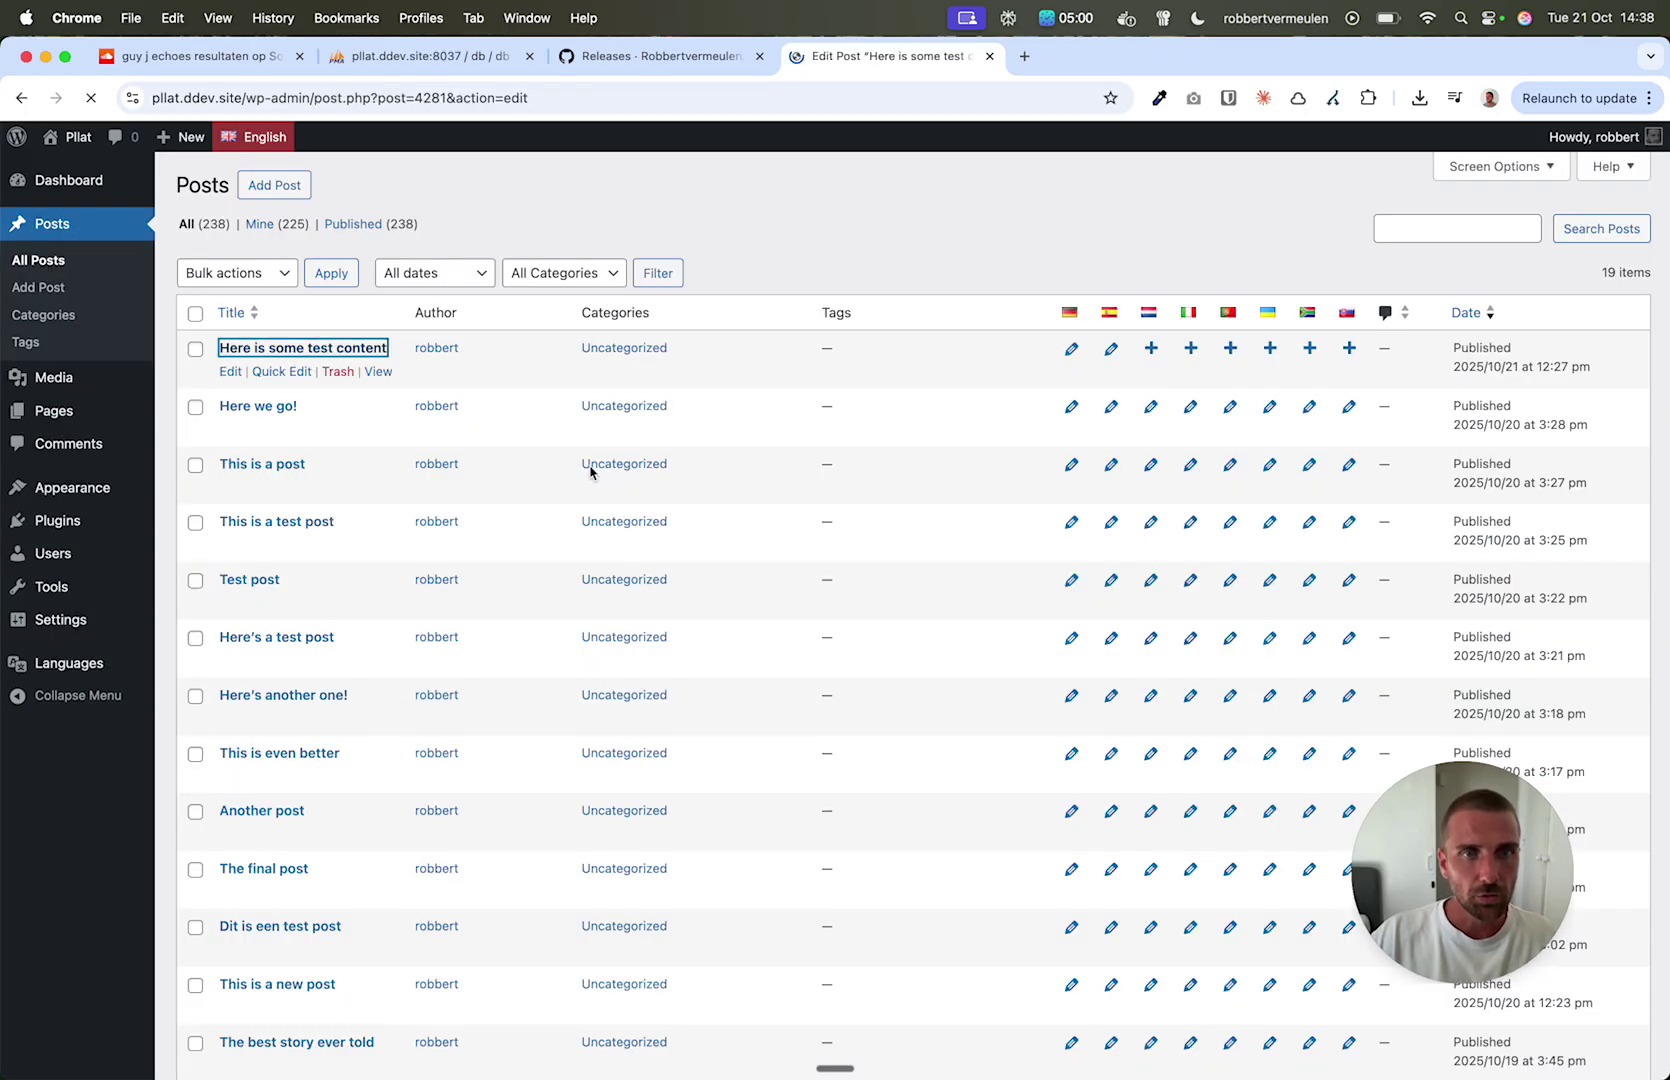
left_click_drag(687, 314, 687, 234)
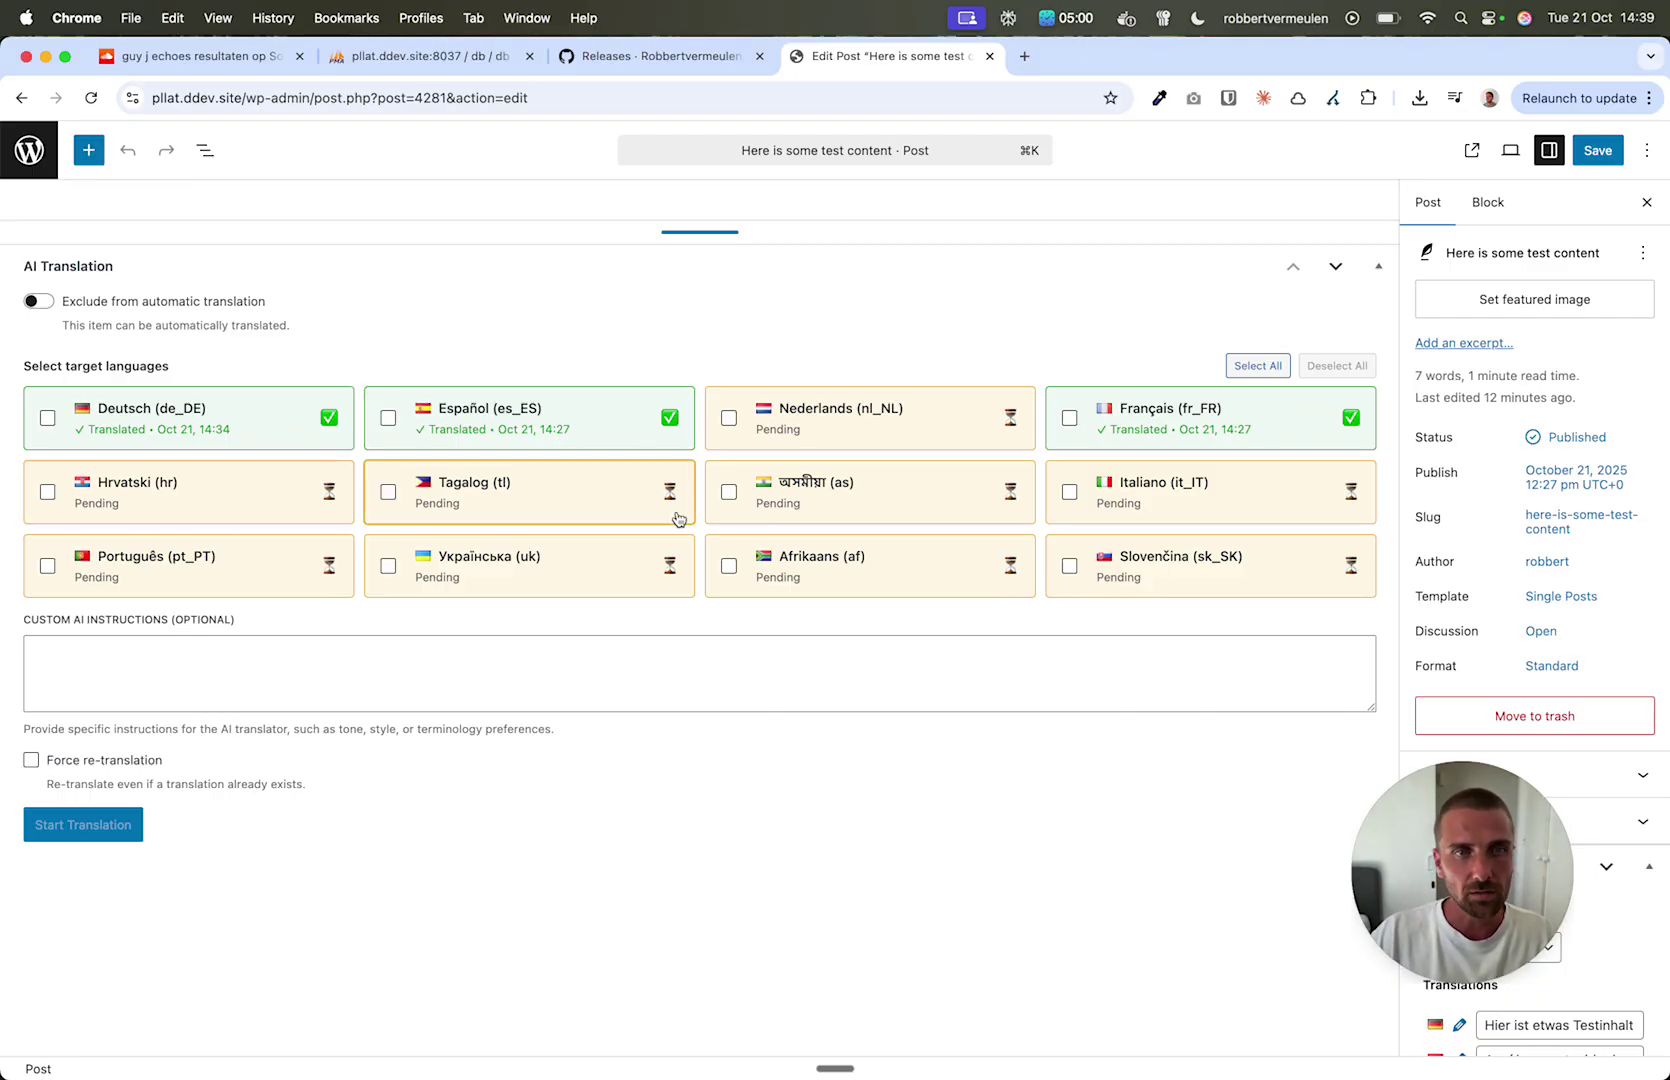
- Select Italiano, Slovenčina and Afrikaans, start AI translation, and reload to see them completed
left_click(111, 670)
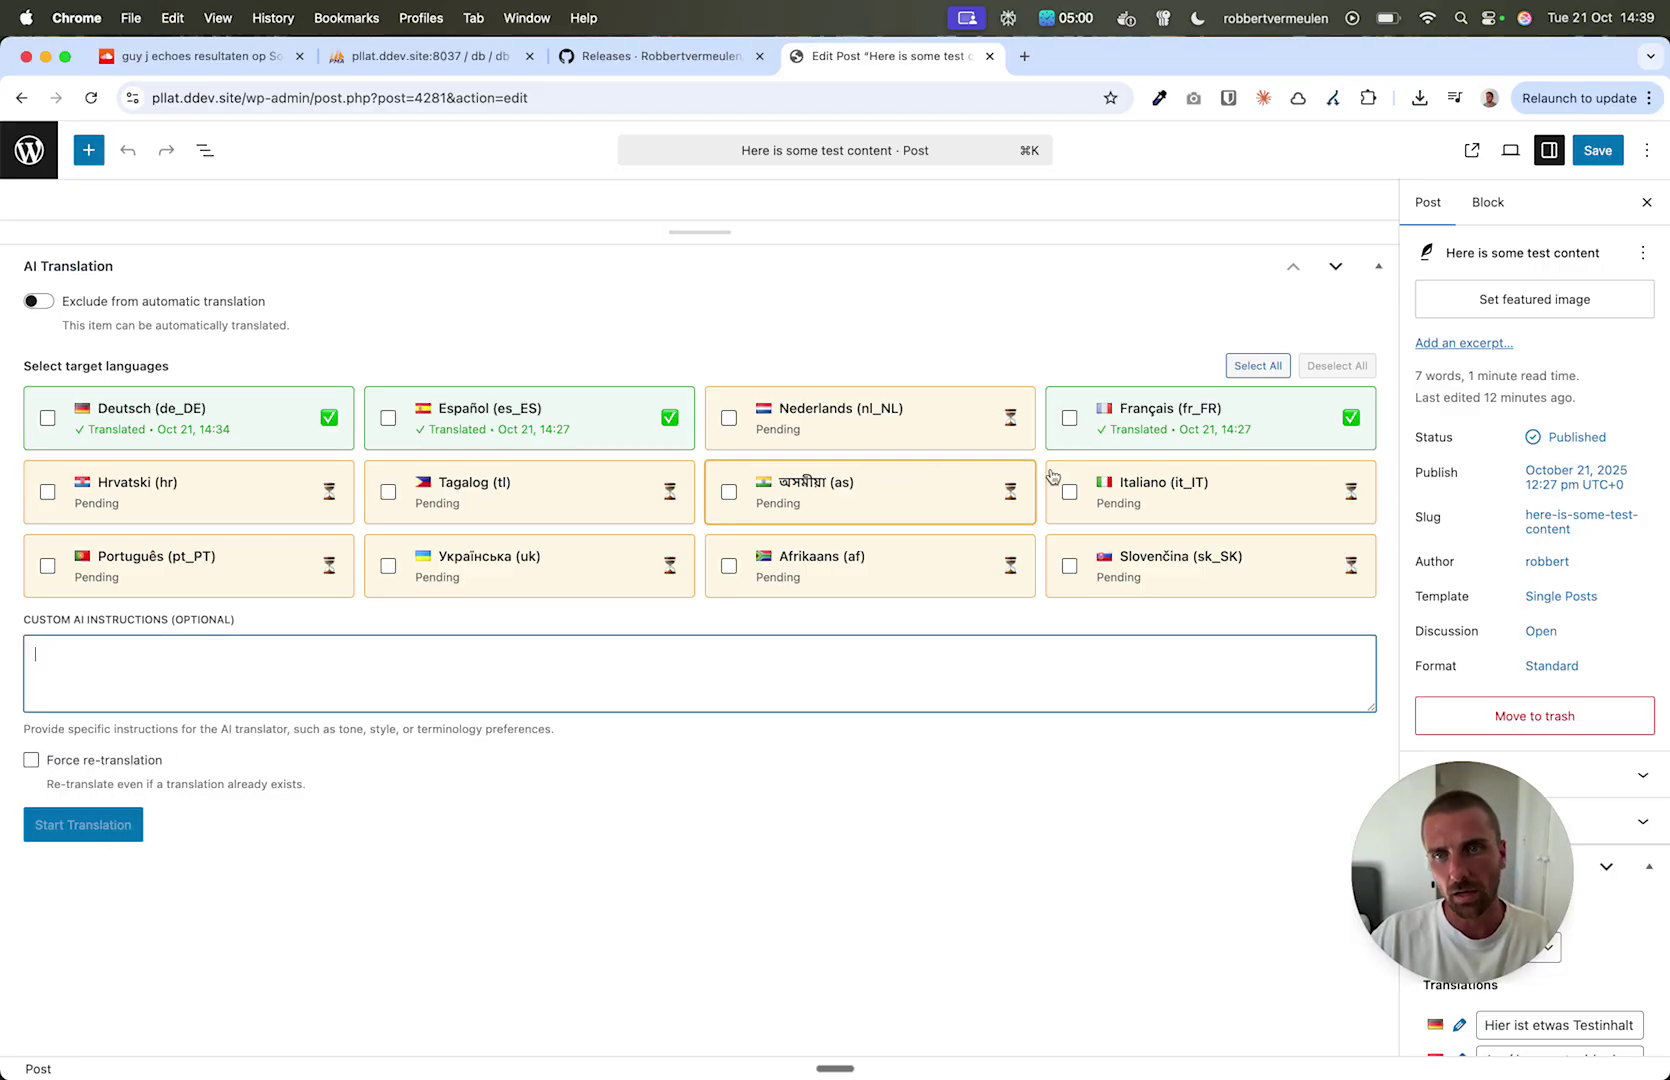
left_click(1163, 507)
left_click(1125, 570)
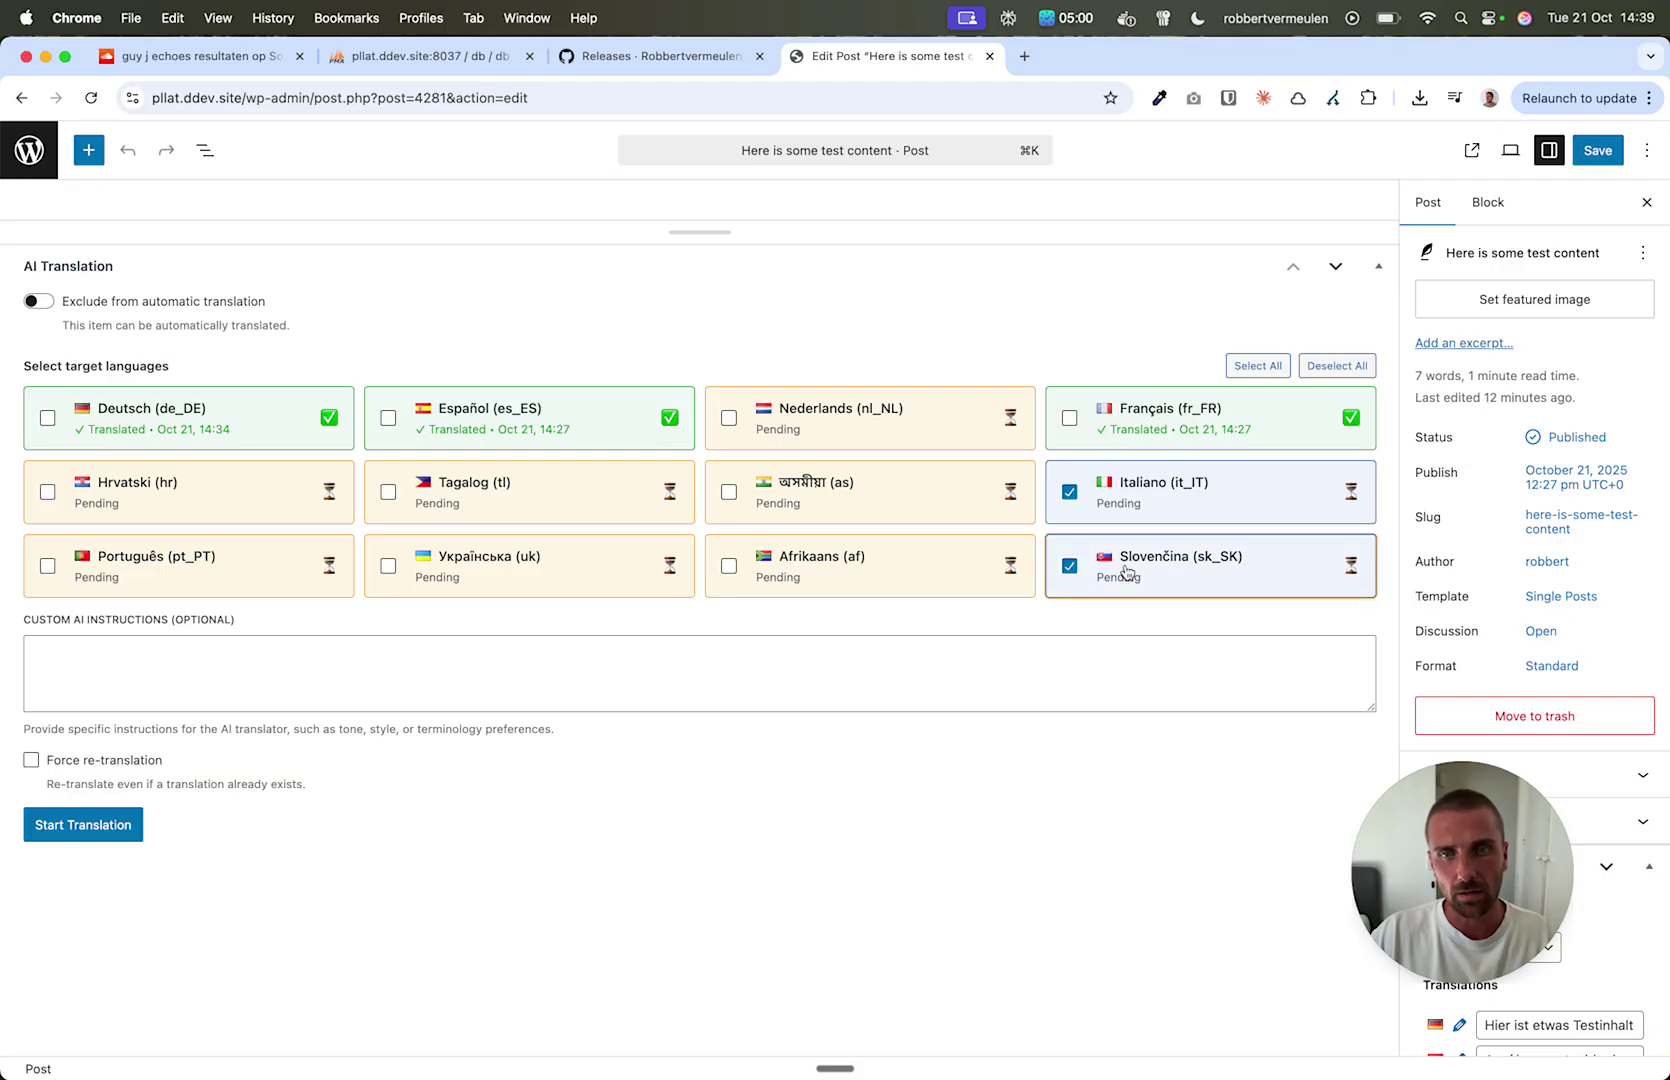
left_click(785, 567)
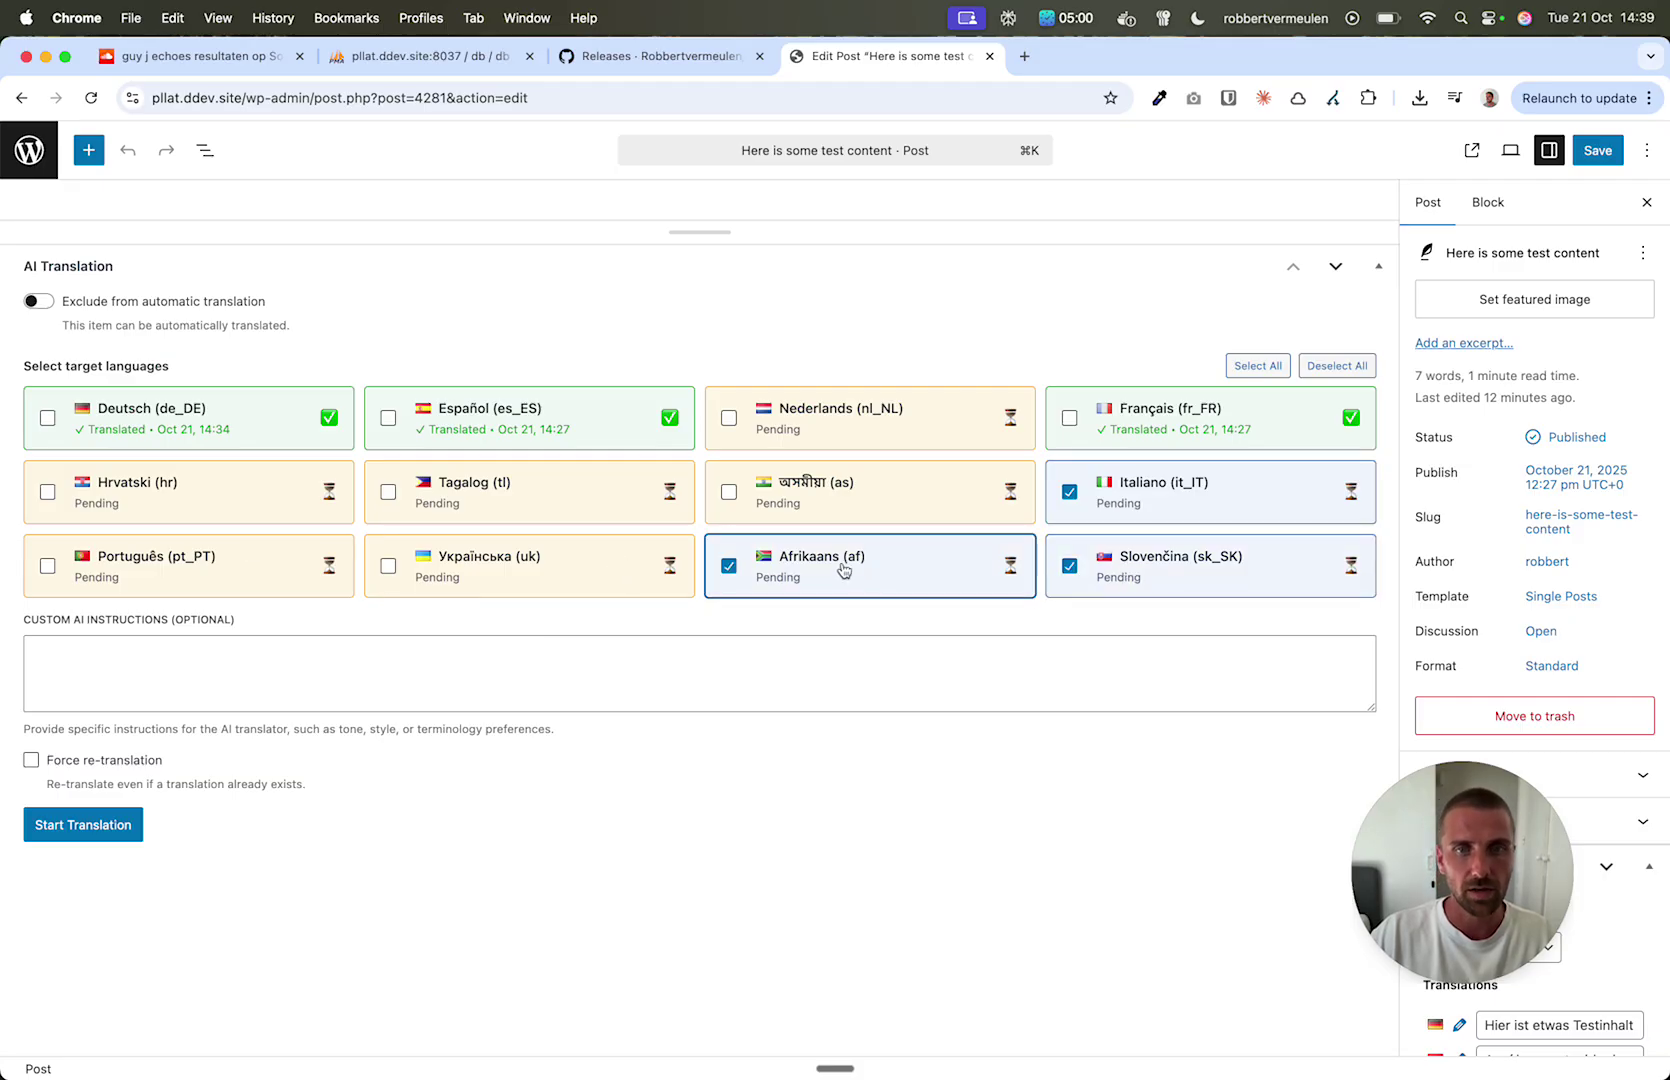
left_click(78, 828)
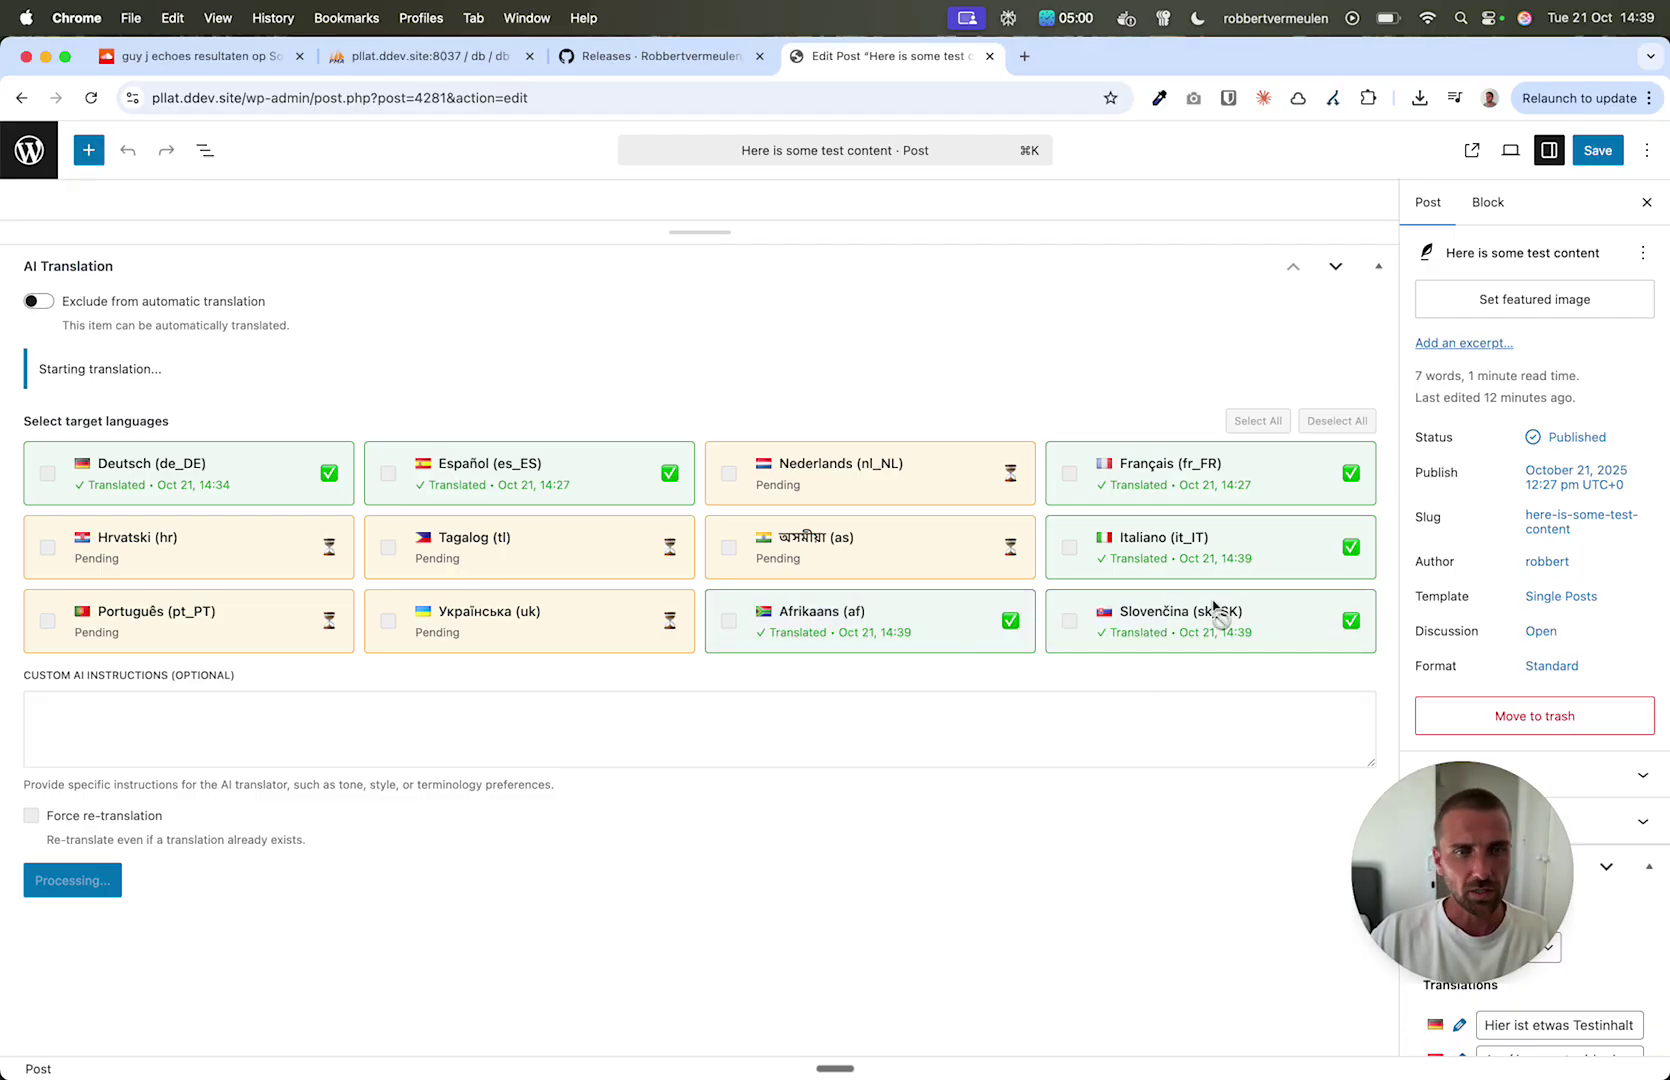
left_click(91, 97)
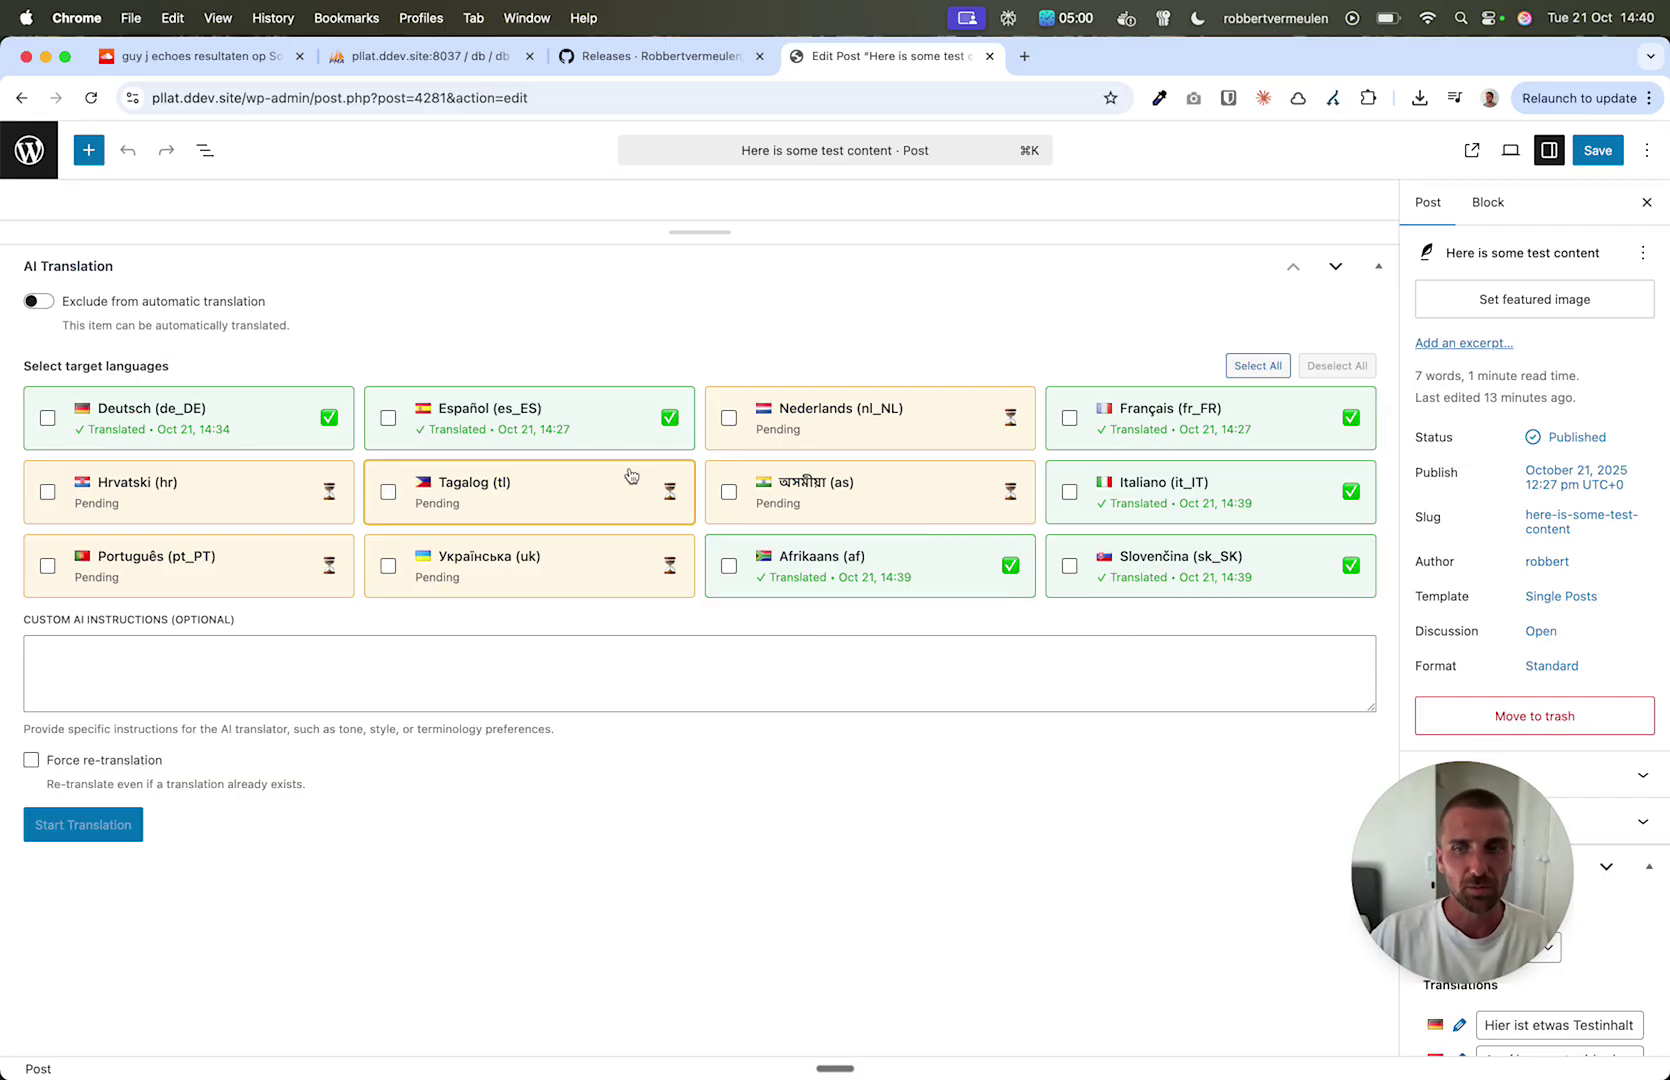
- Go through the AI translation dashboard to its AI Settings page
left_click(29, 172)
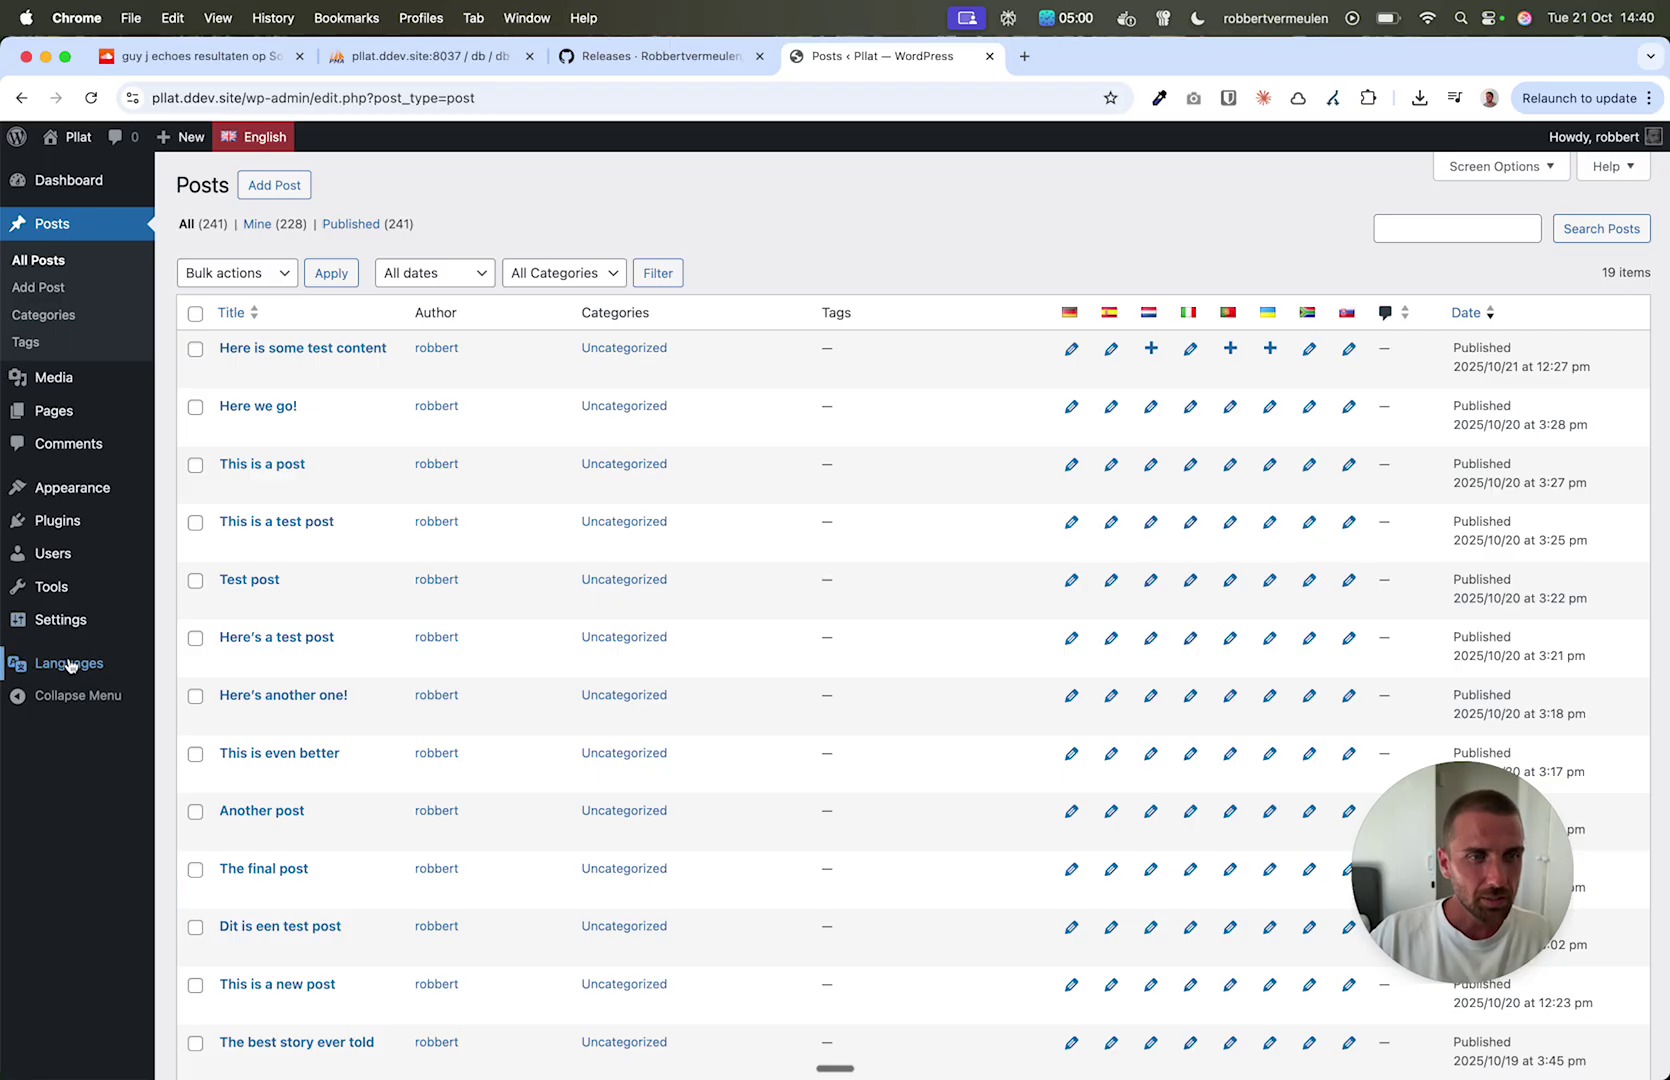
mouse_move(72, 666)
left_click(213, 776)
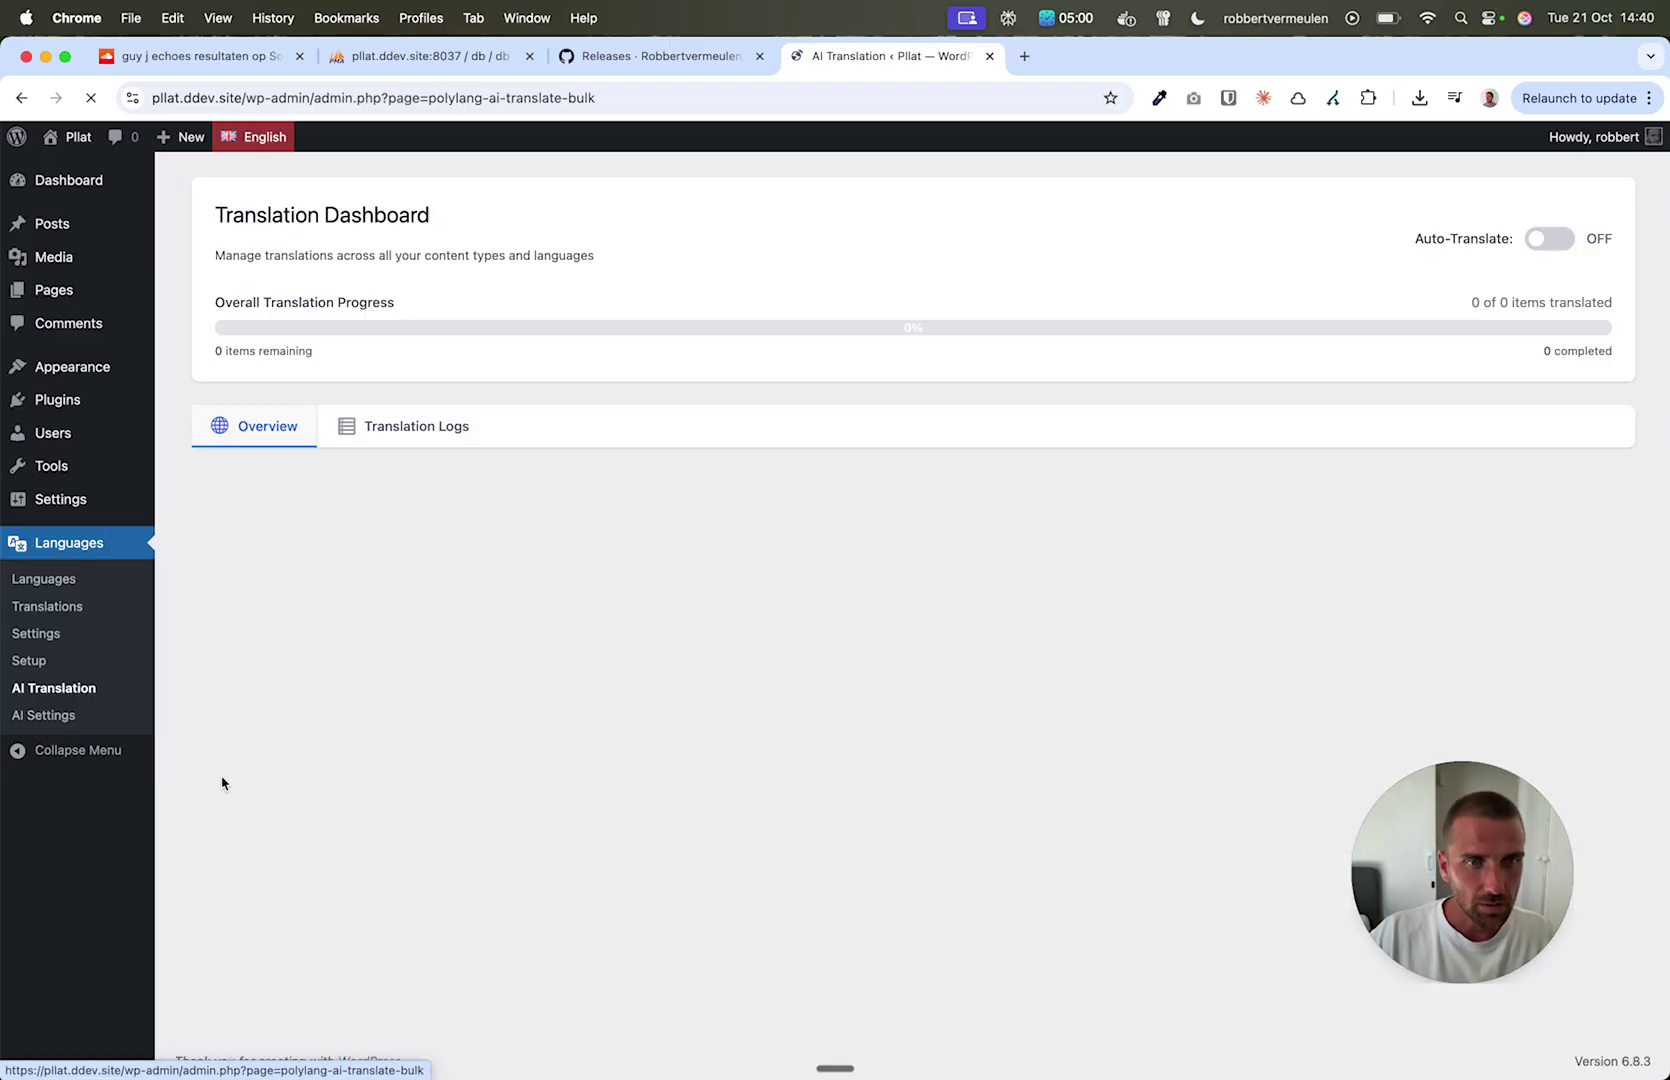
left_click(22, 716)
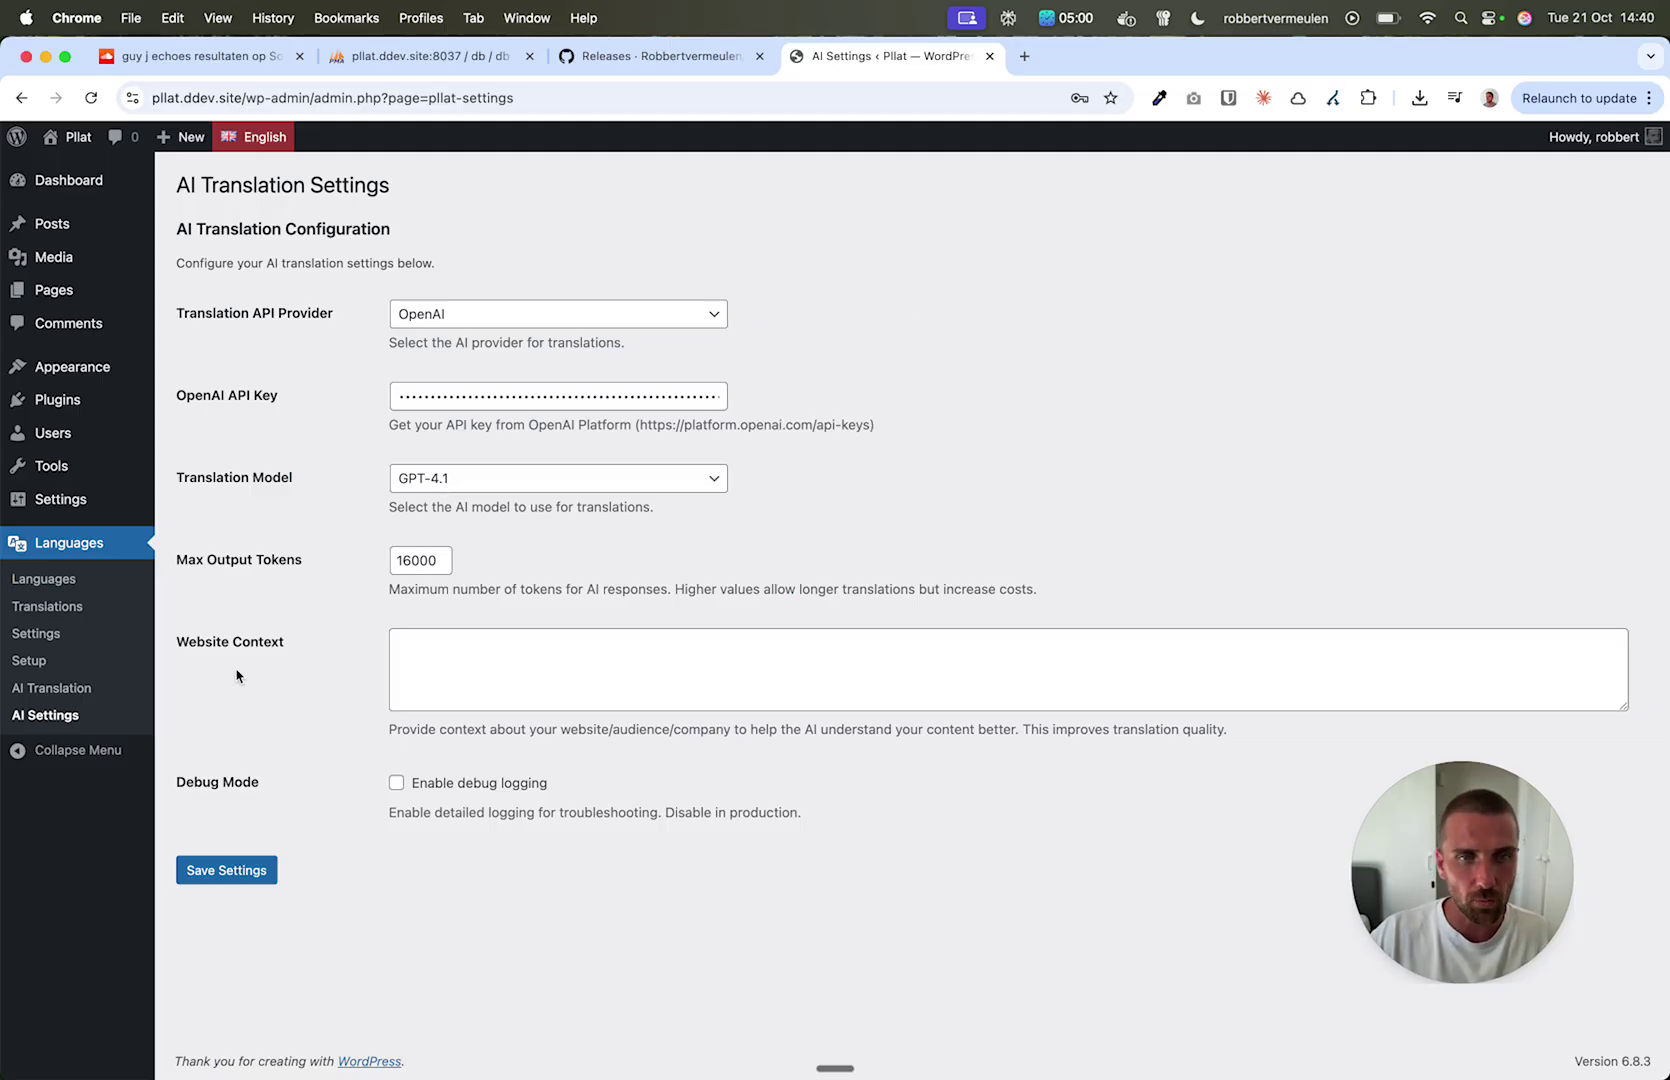
- Try Anthropic Claude as provider, switch back to OpenAI, note Max Output Tokens, then return to Posts
left_click(452, 314)
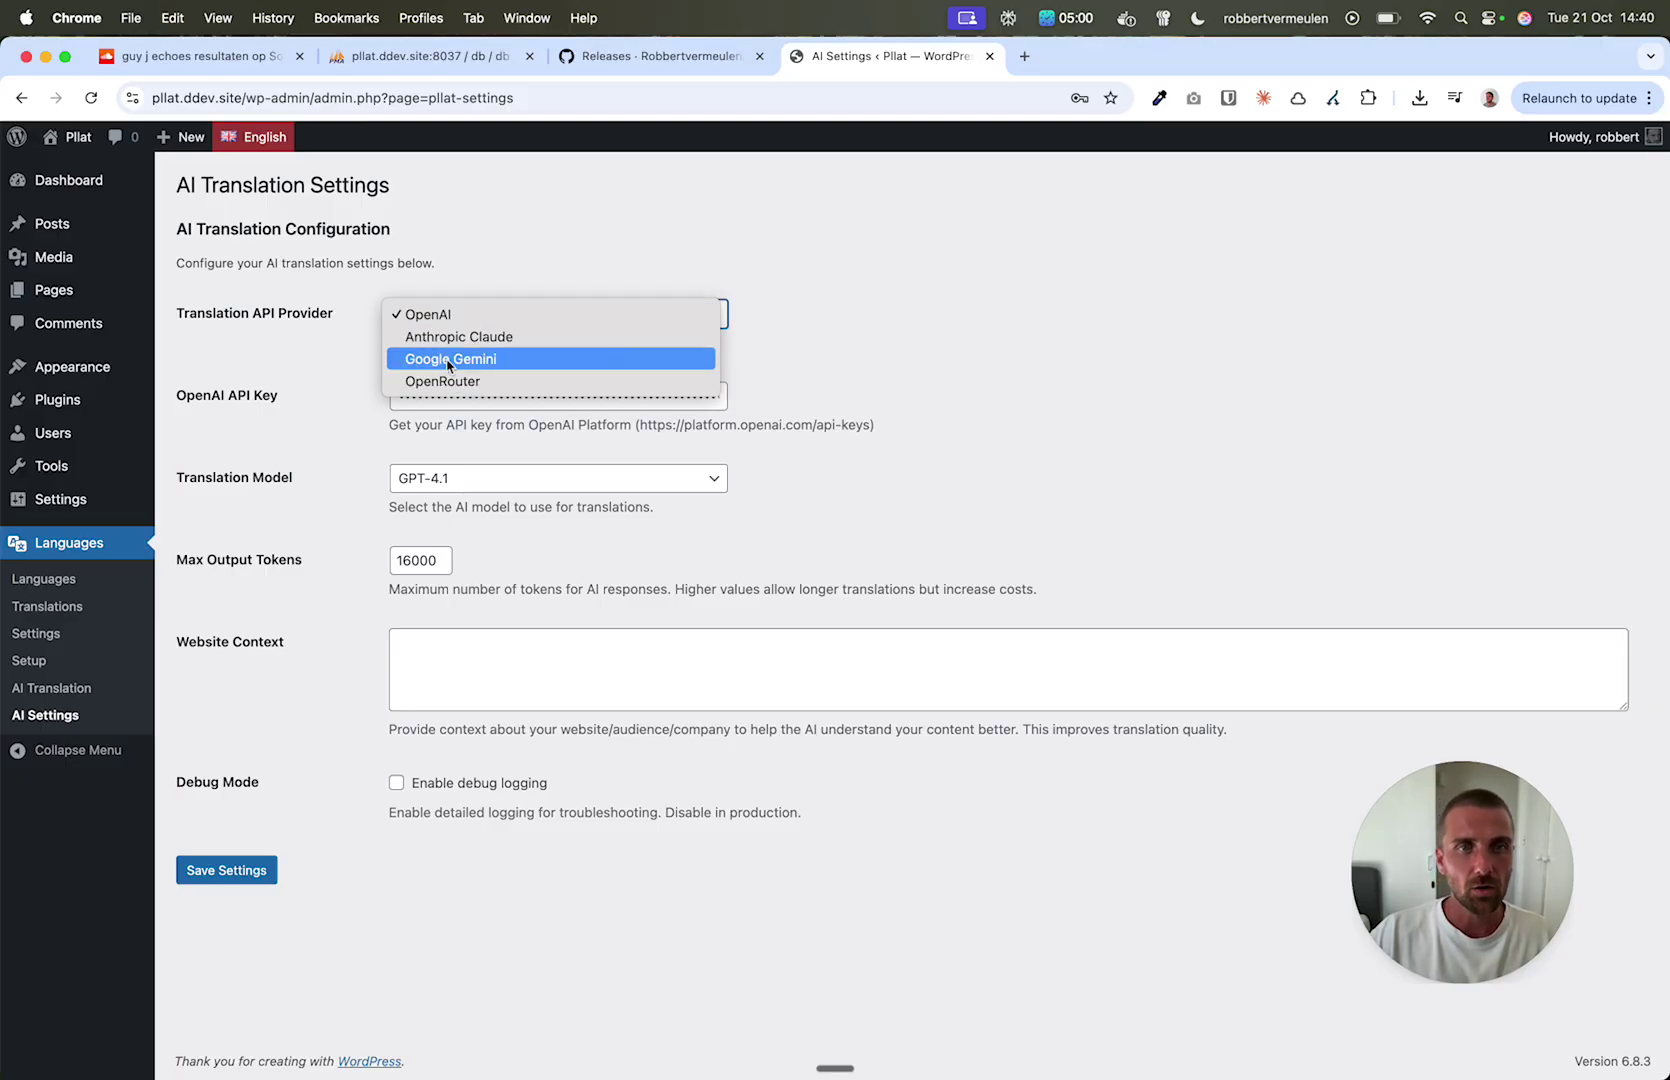
left_click(461, 314)
left_click(488, 318)
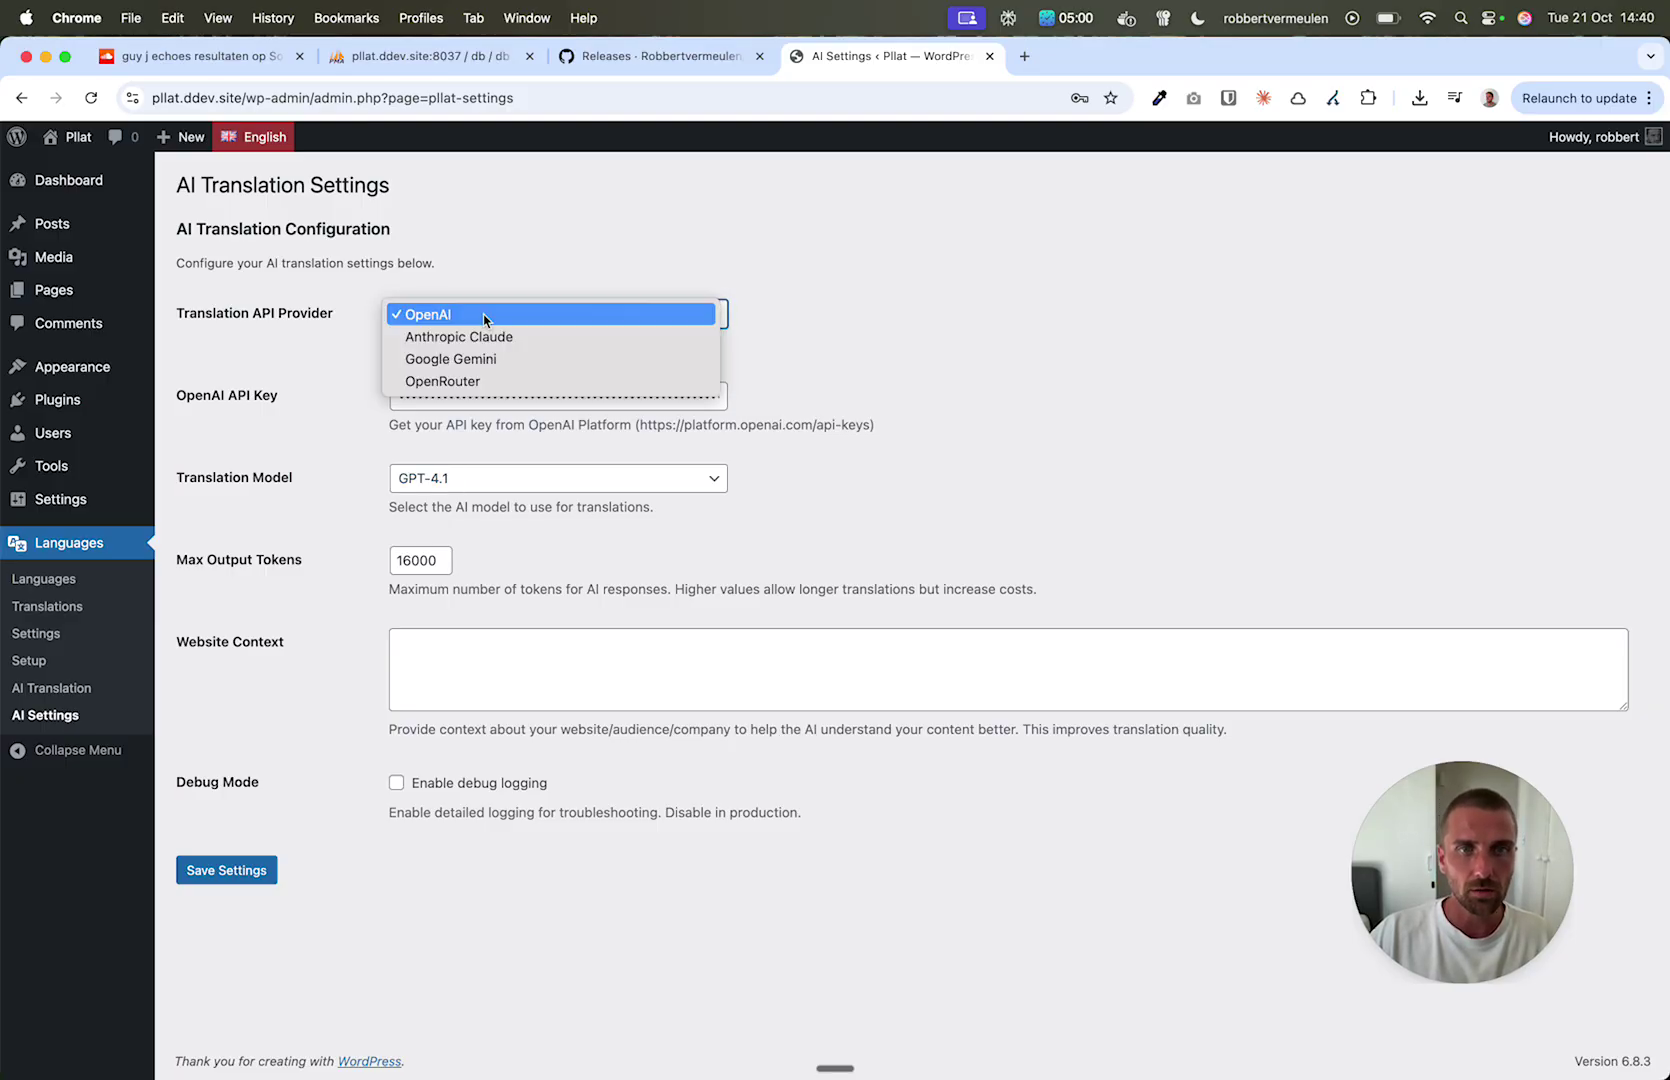
left_click(459, 340)
left_click(454, 320)
left_click(445, 293)
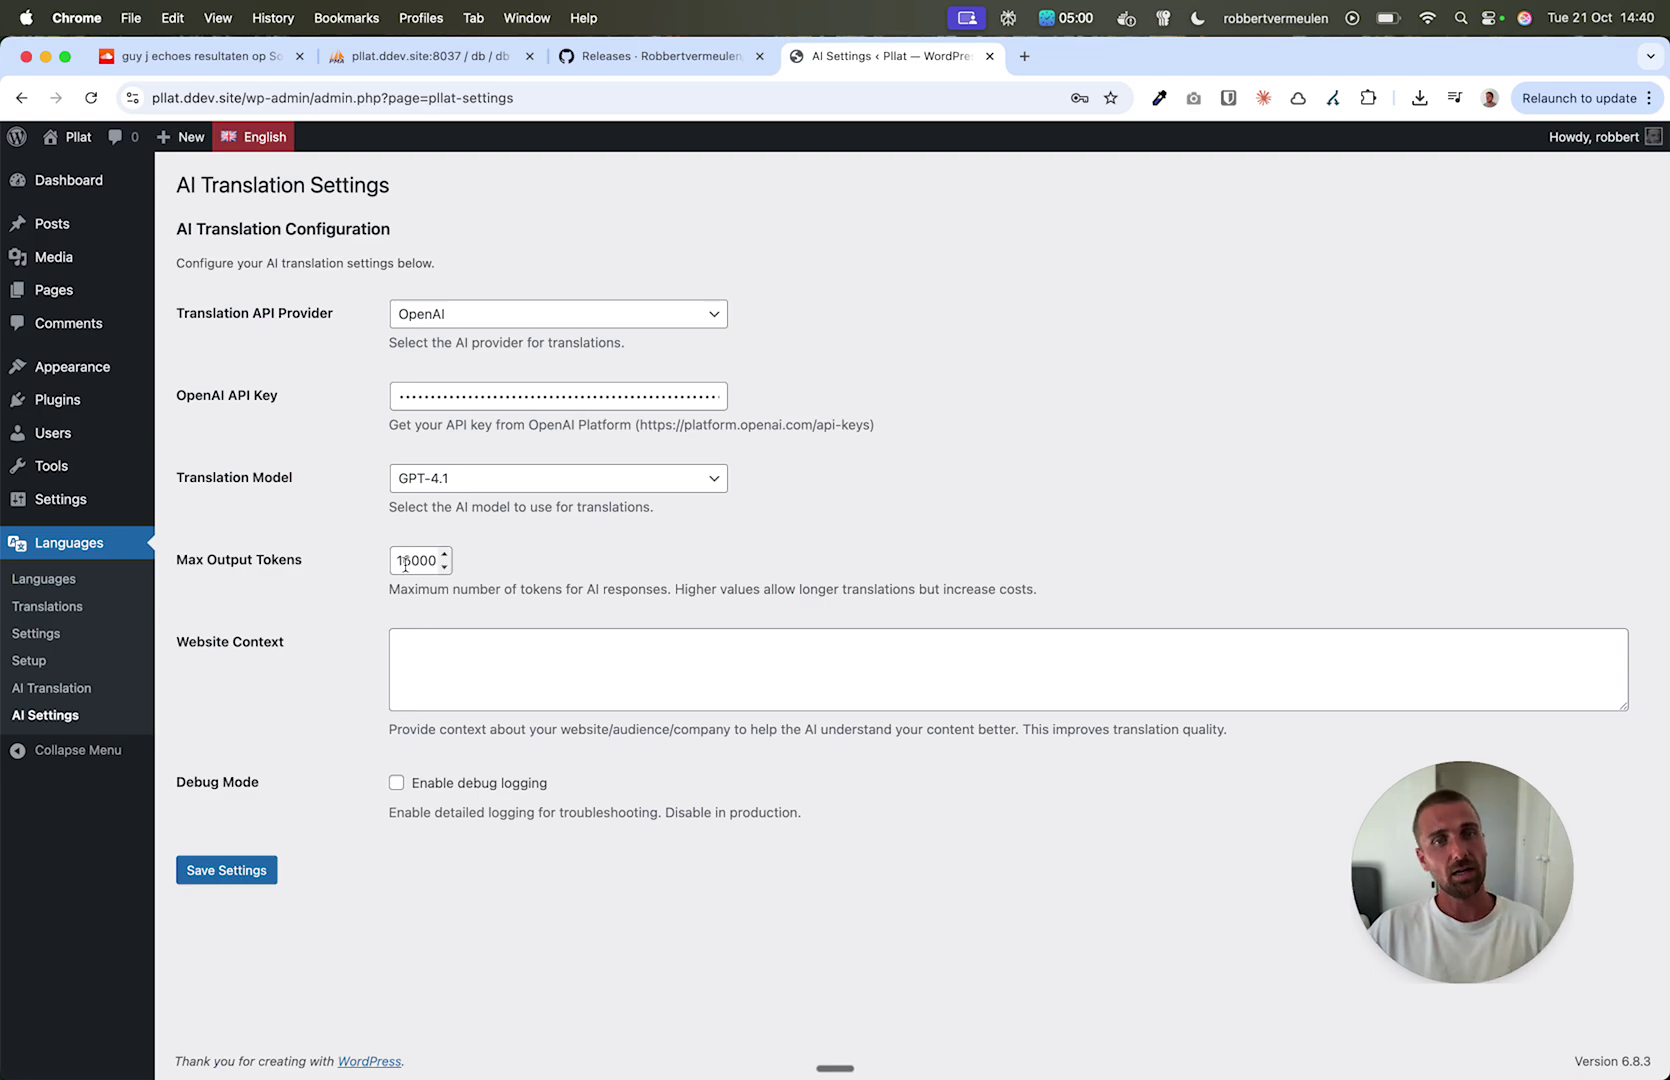
left_click_drag(188, 559, 269, 557)
left_click(316, 549)
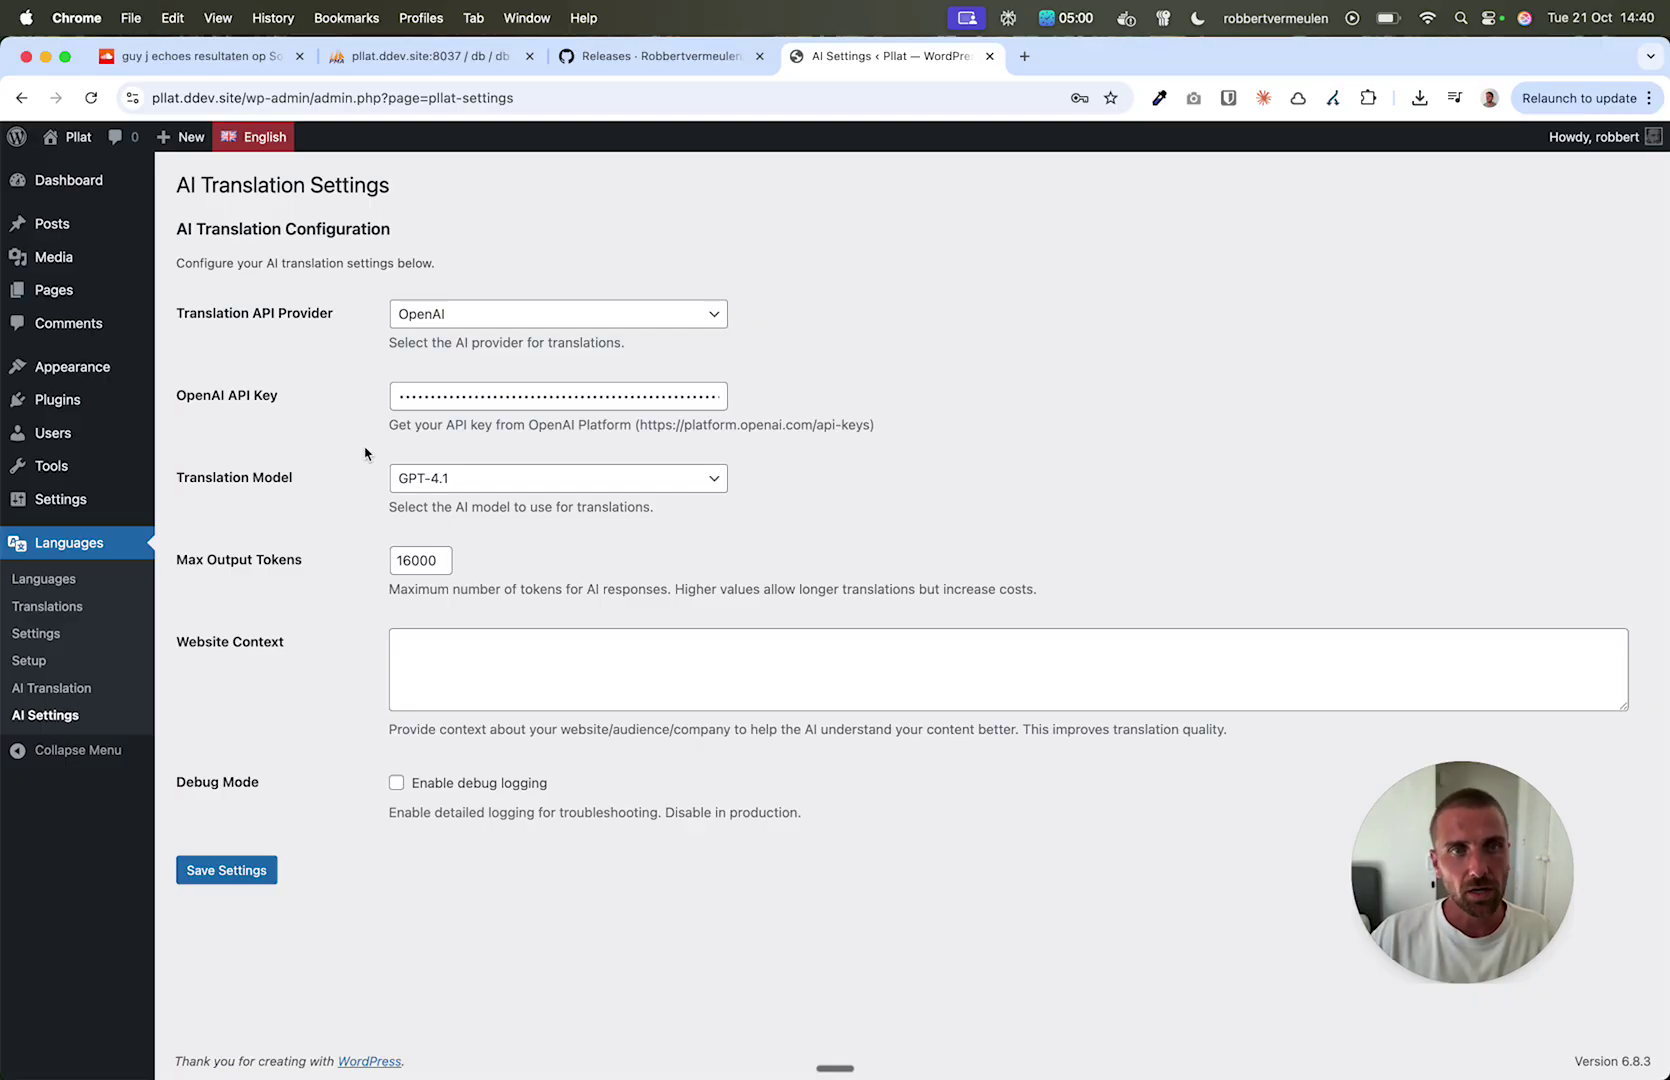
left_click(52, 223)
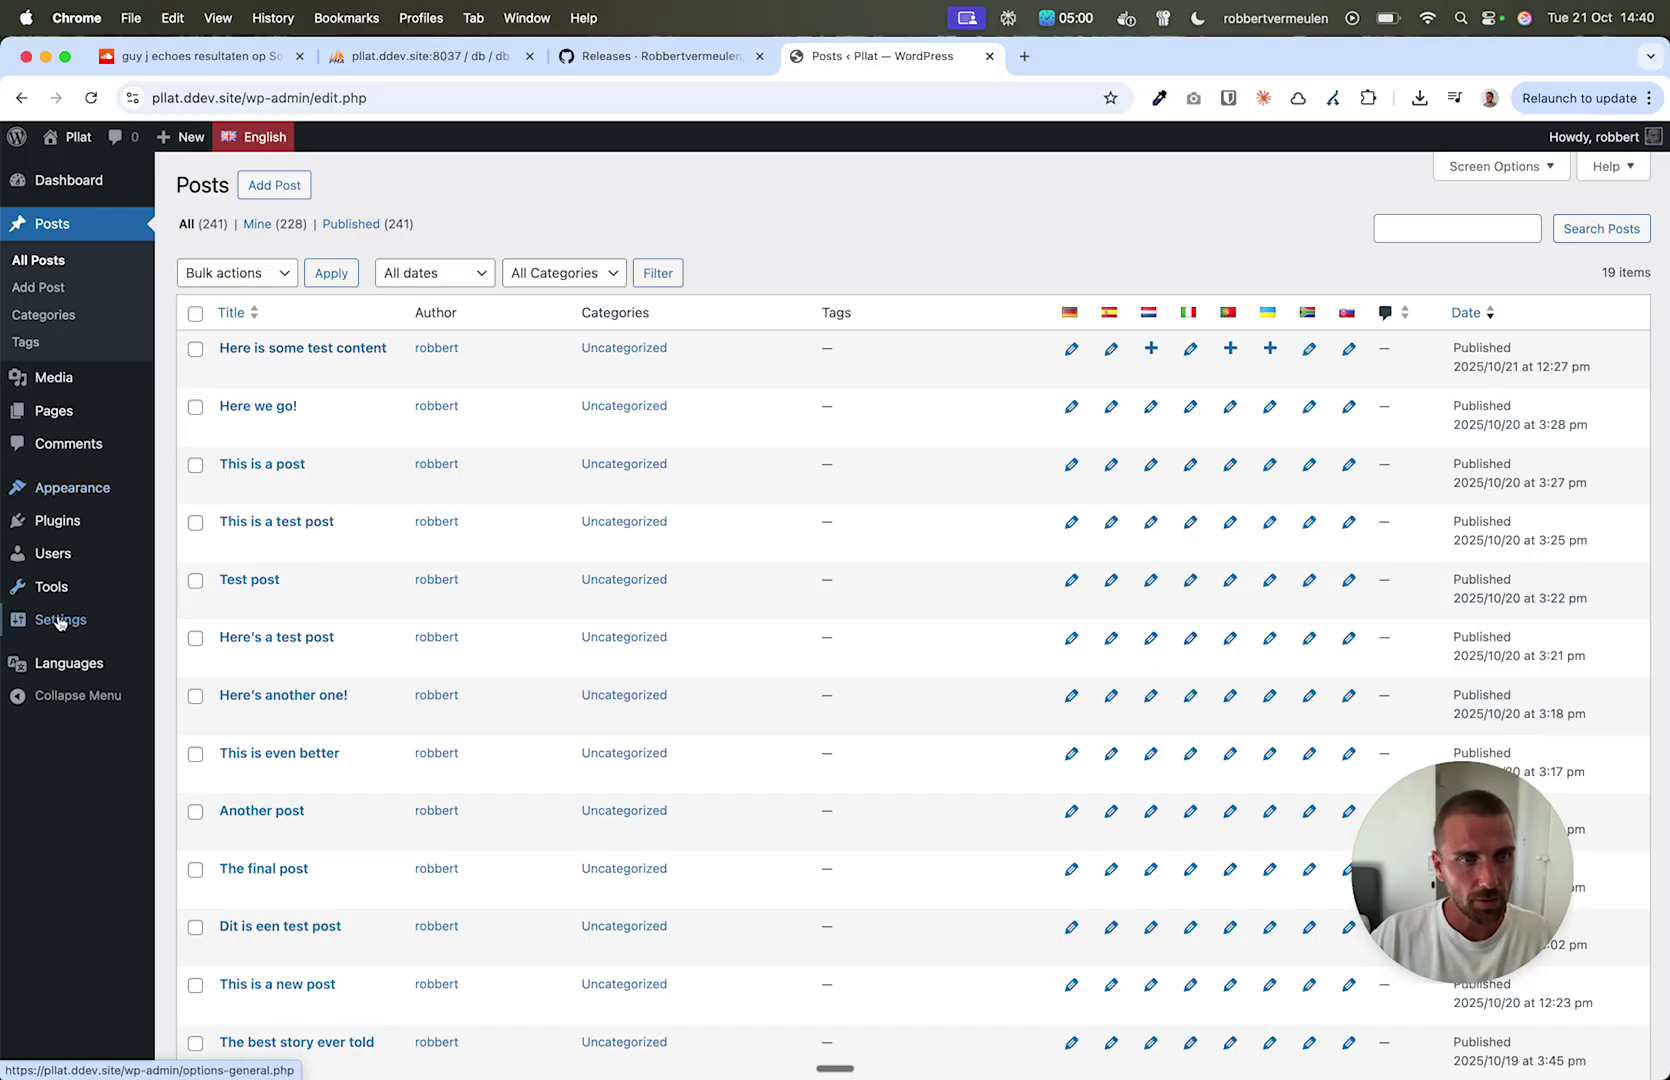
- Run Translate all on the Posts card of the AI Translation dashboard for the remaining posts
mouse_move(85, 673)
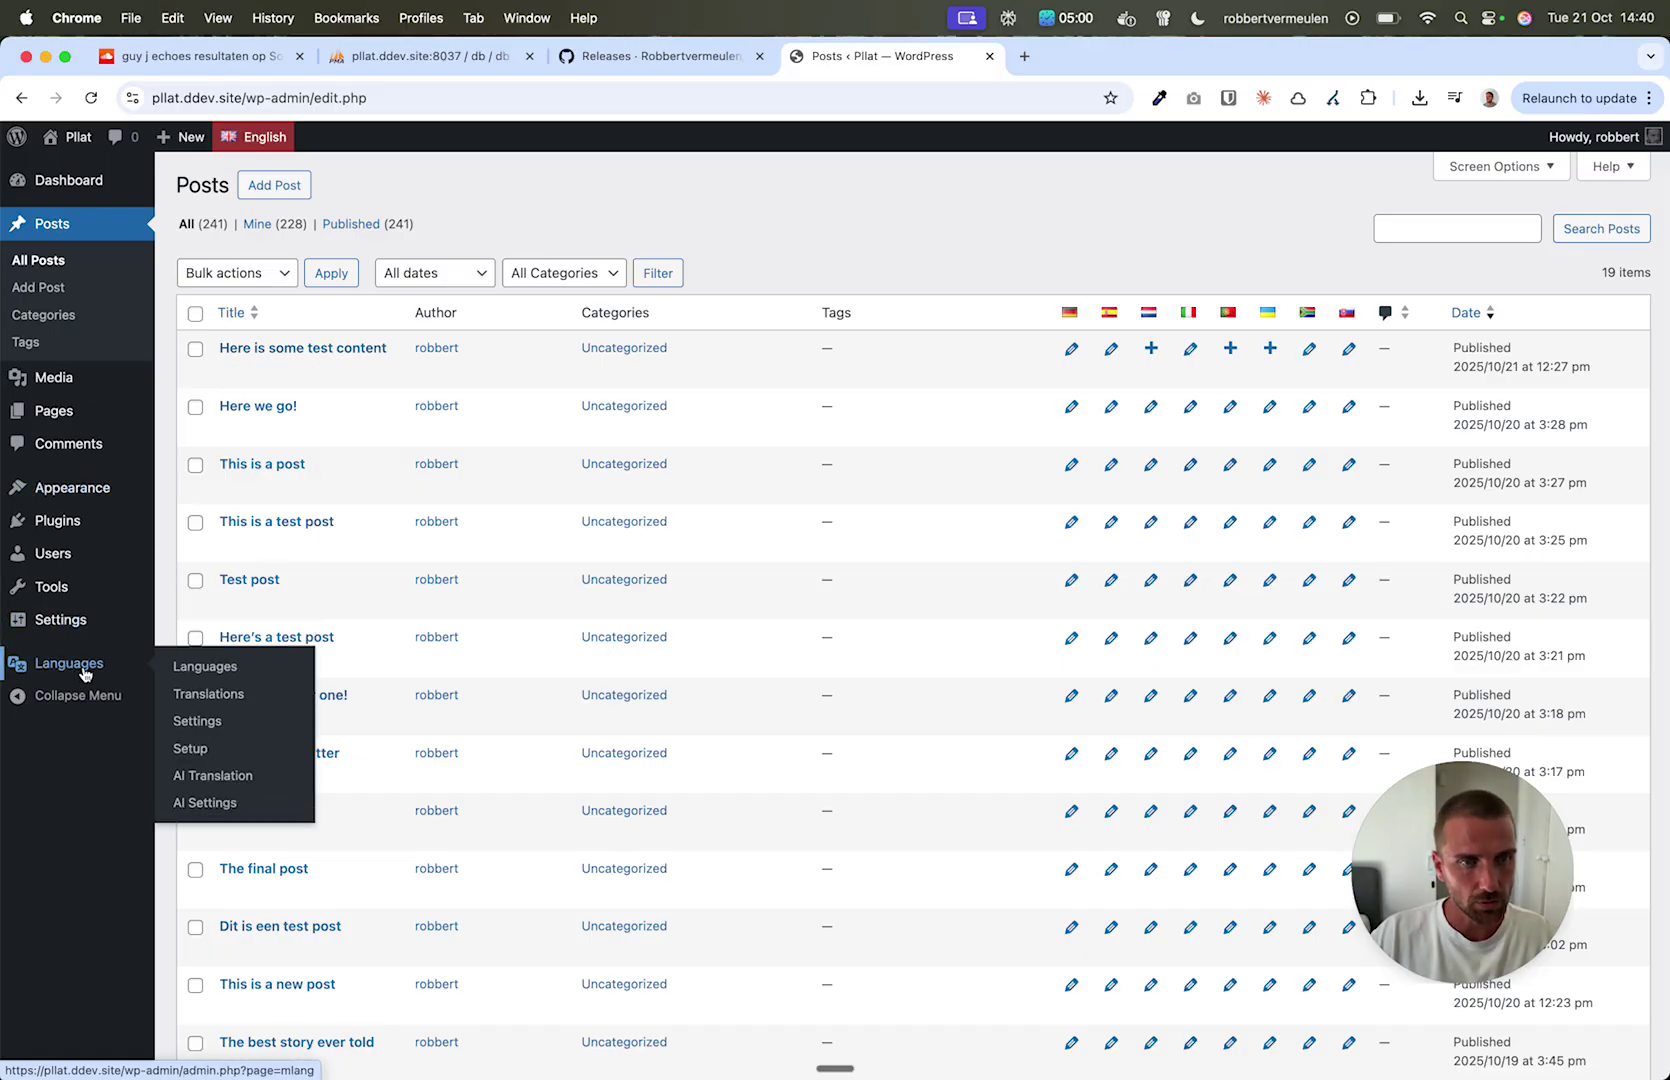
left_click(212, 776)
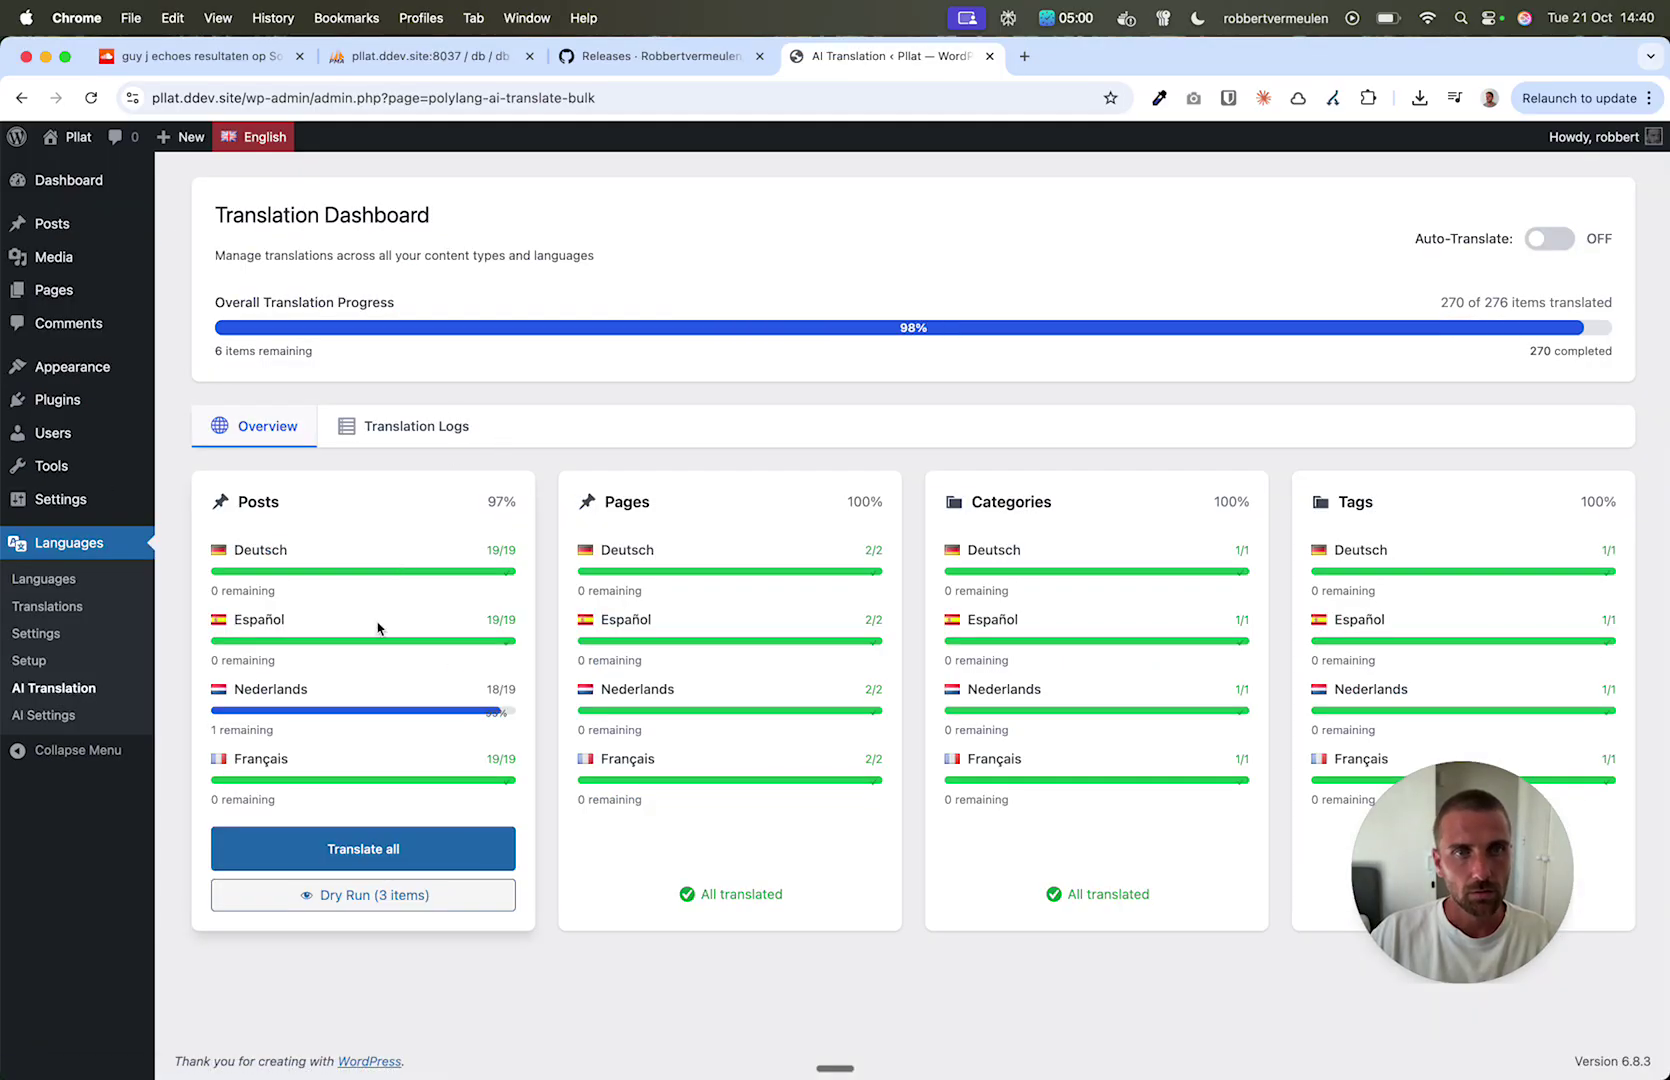
scroll(388, 610, "down", 5)
scroll(379, 682, "up", 5)
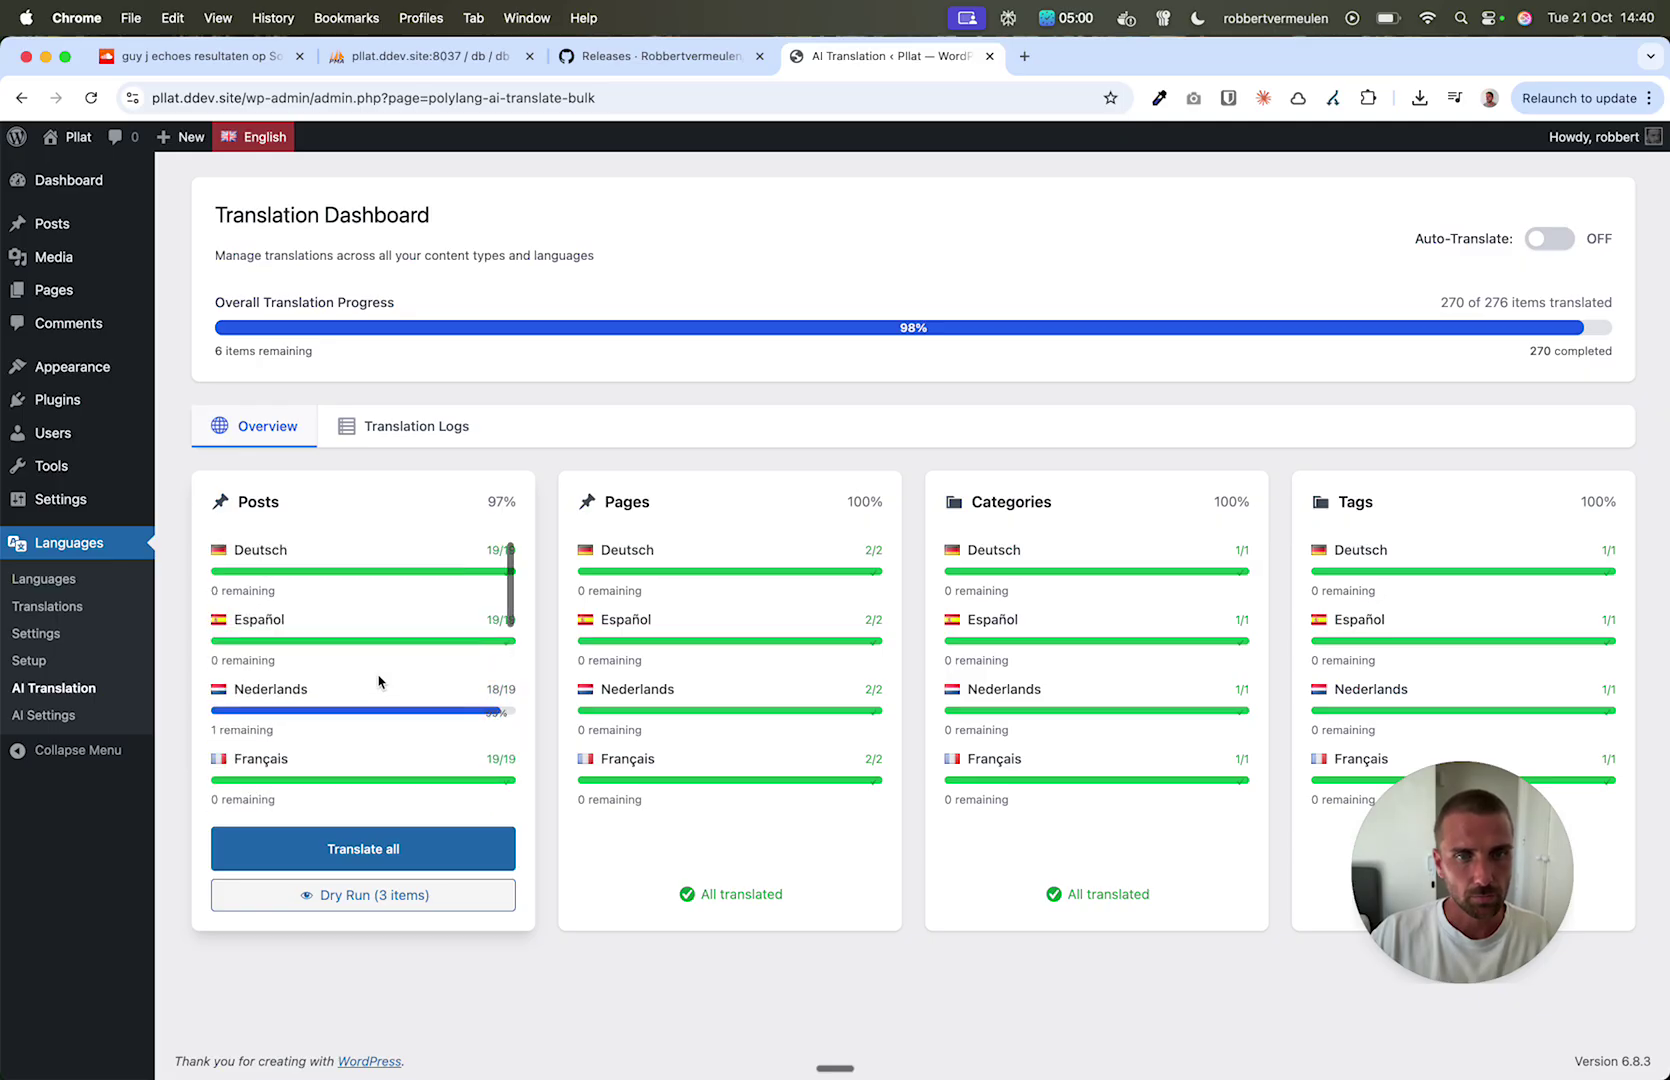
left_click(341, 852)
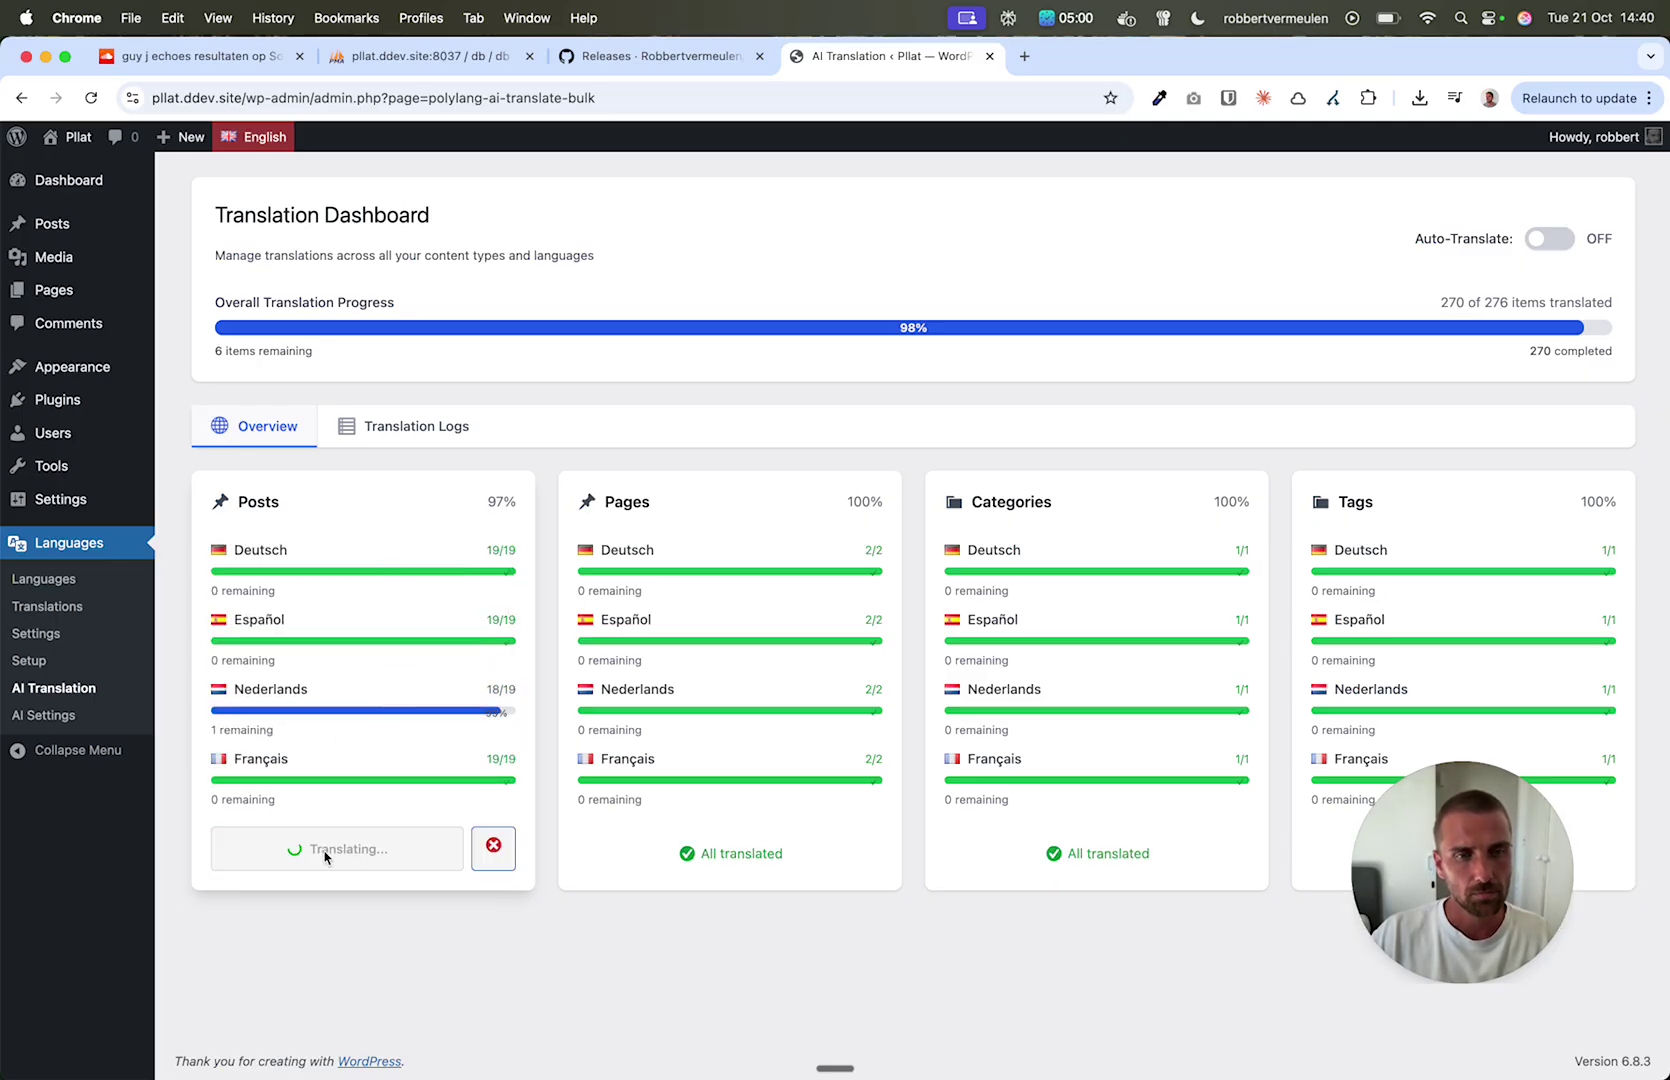
scroll(335, 634, "down", 6)
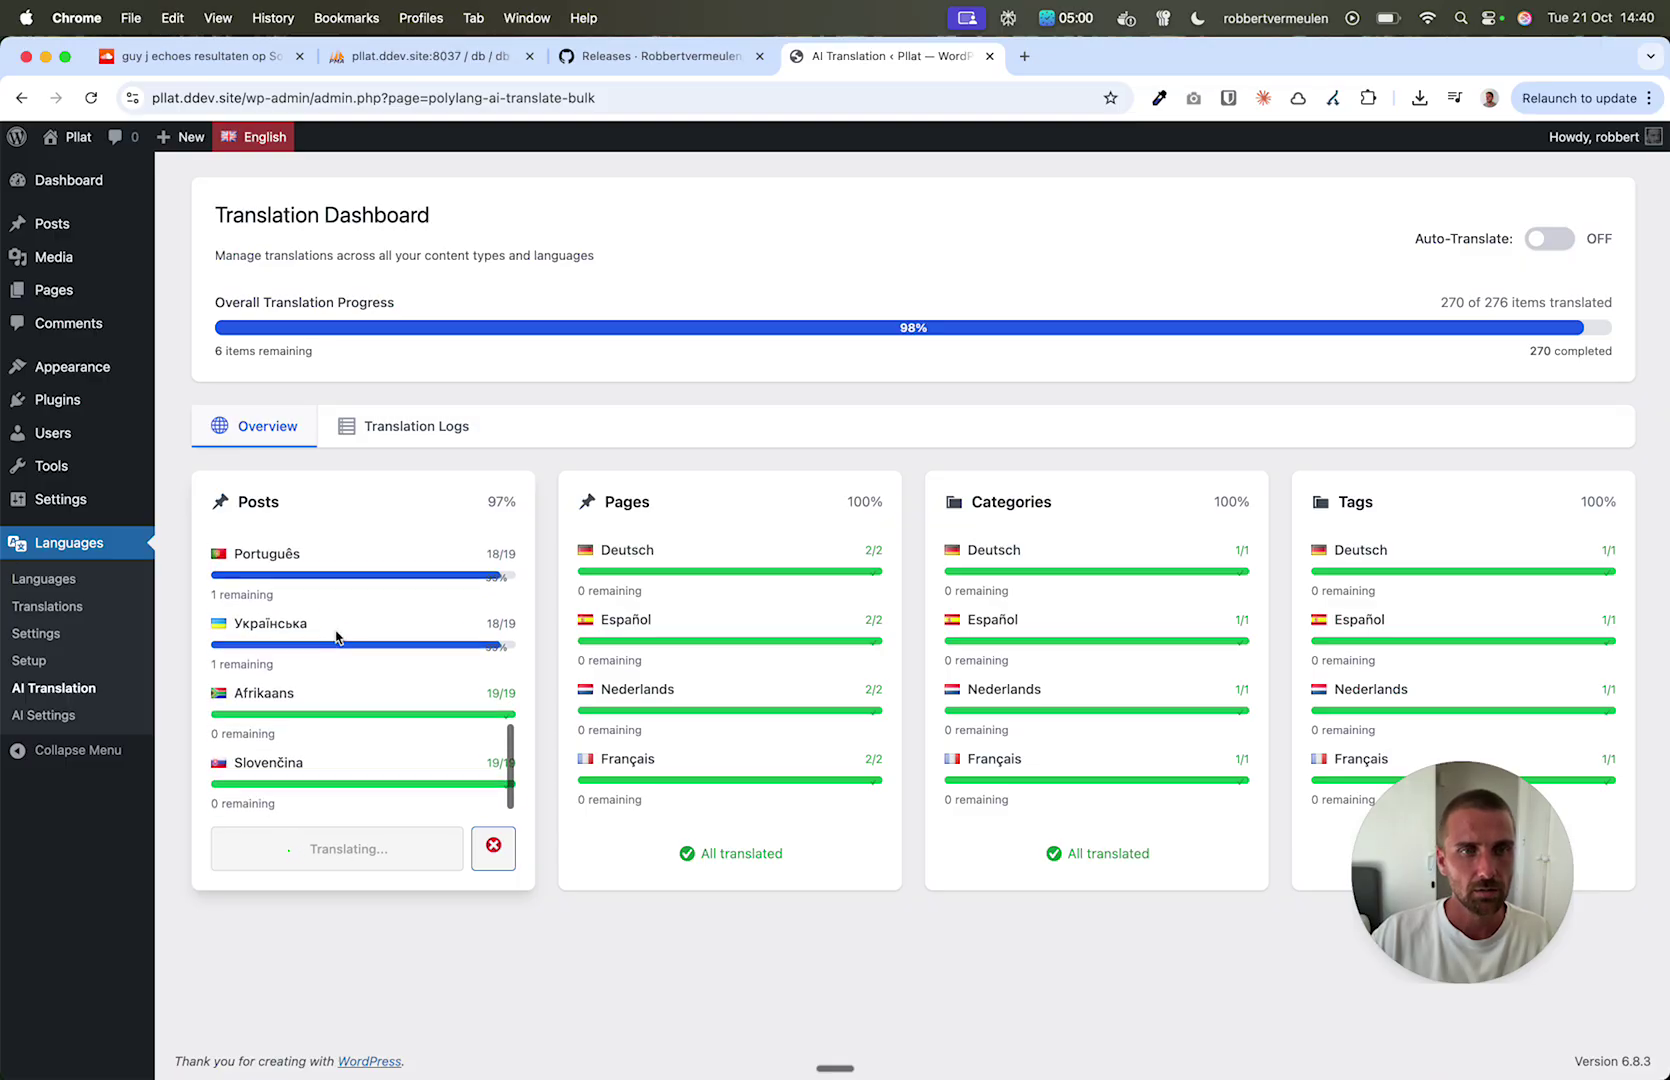
left_click(347, 361)
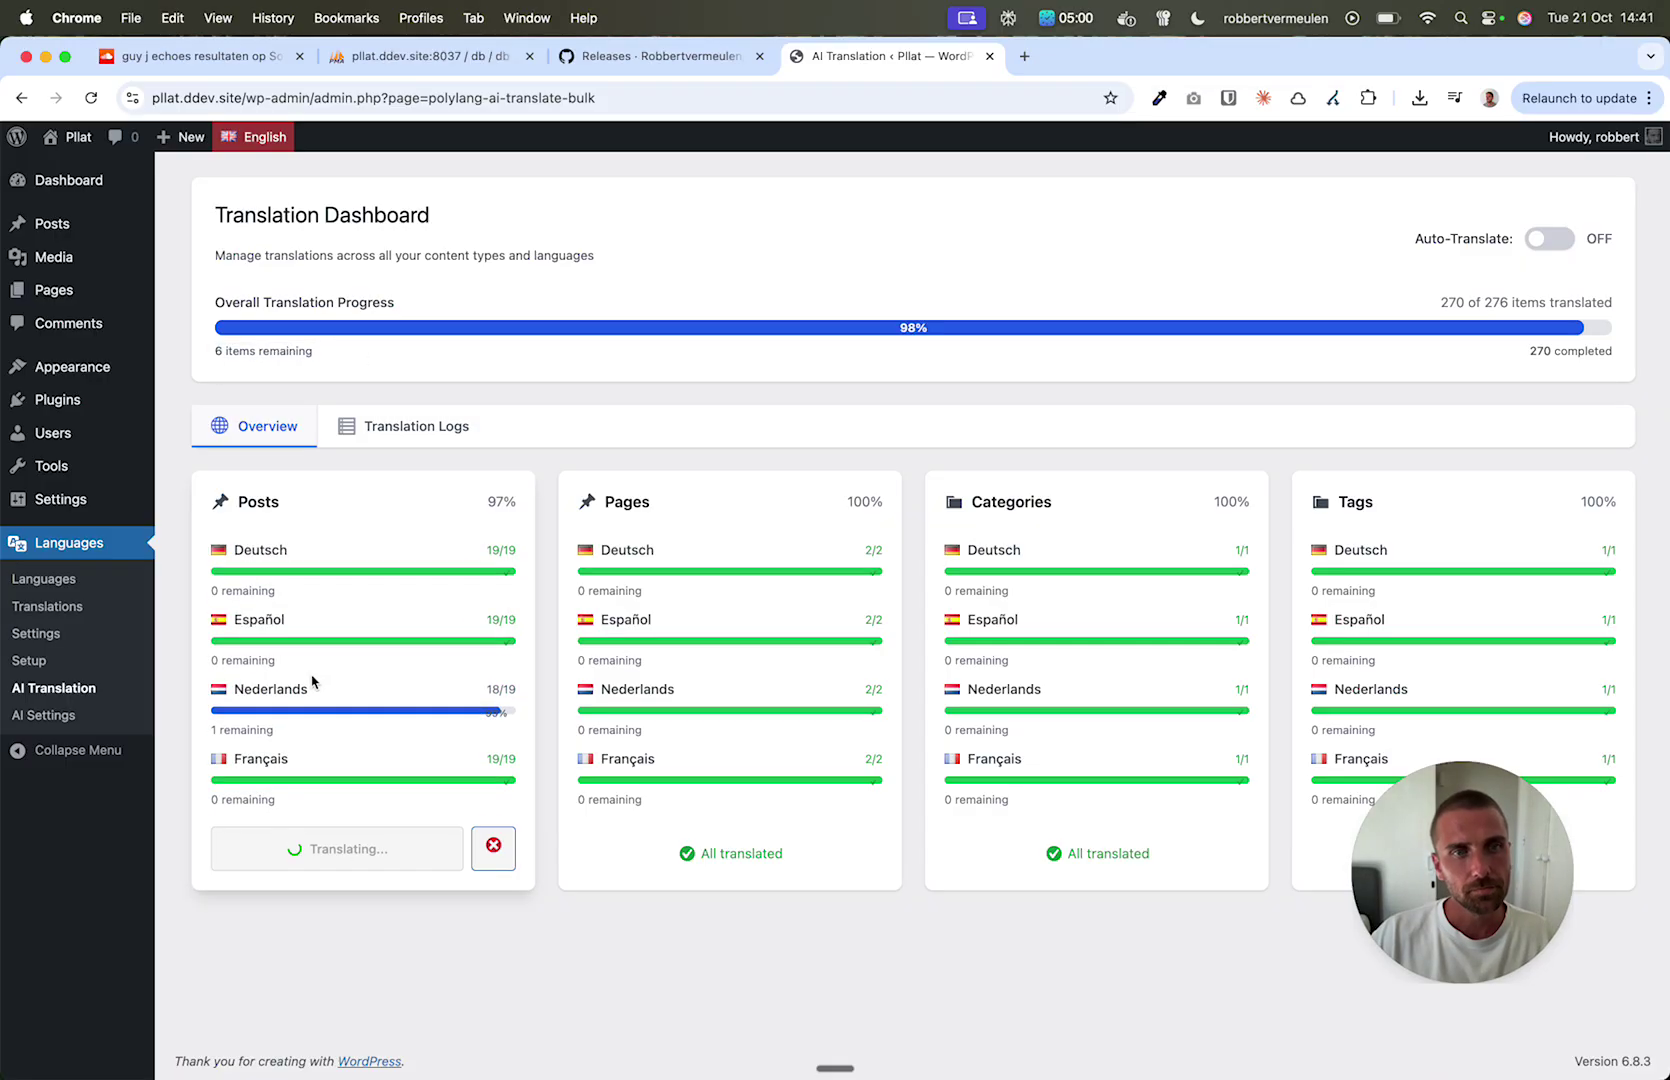
scroll(283, 618, "down", 2)
scroll(283, 618, "up", 2)
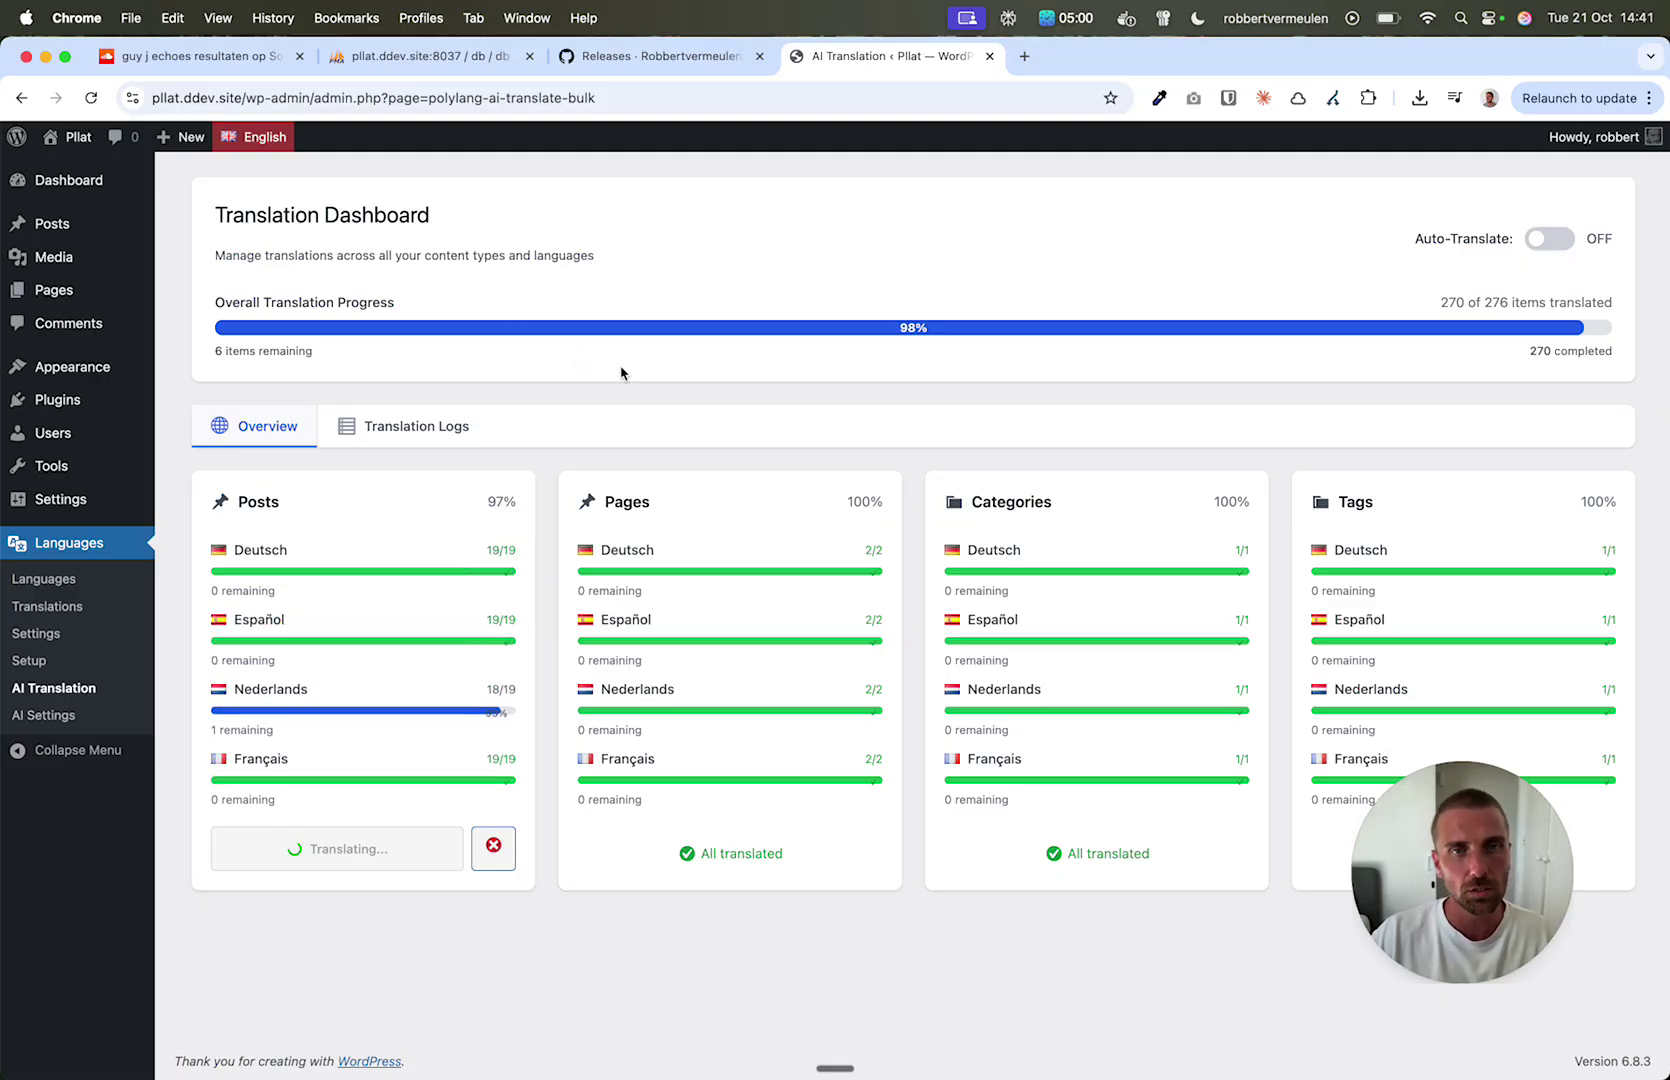
- Switch dashboard tabs to confirm all 276 of 276 items are now translated (100%)
left_click(410, 426)
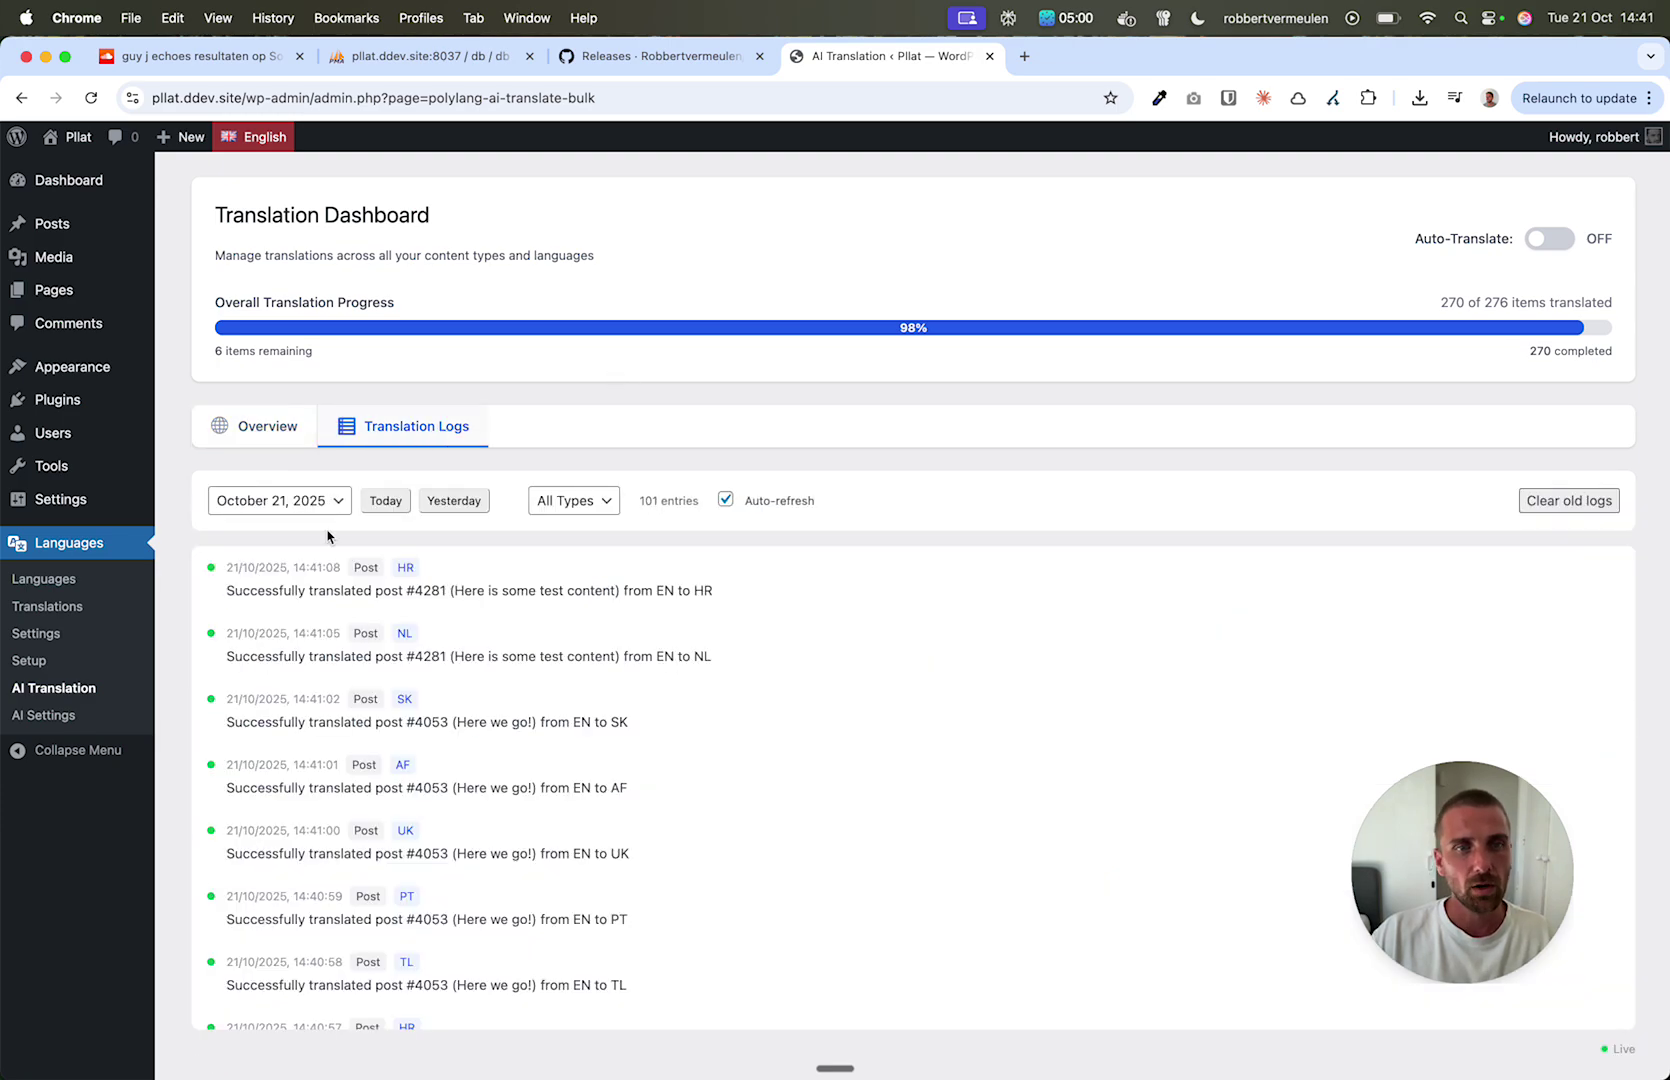
left_click(281, 413)
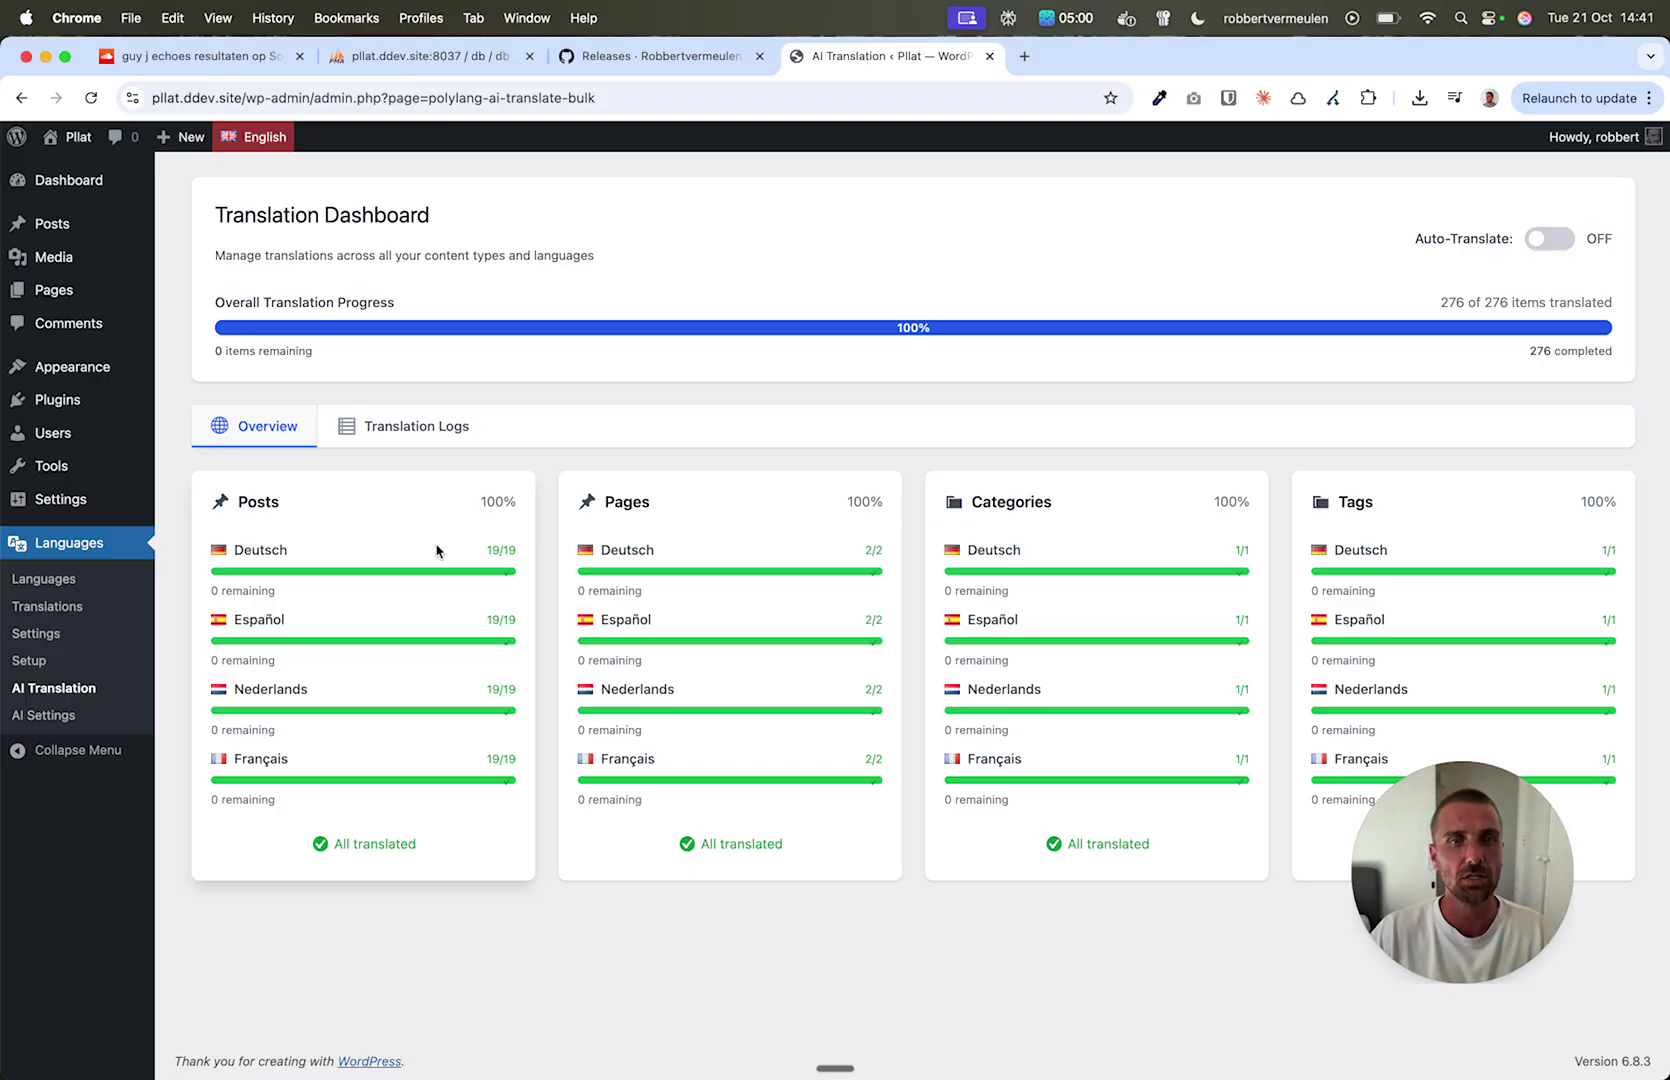
scroll(322, 710, "down", 3)
scroll(240, 675, "up", 3)
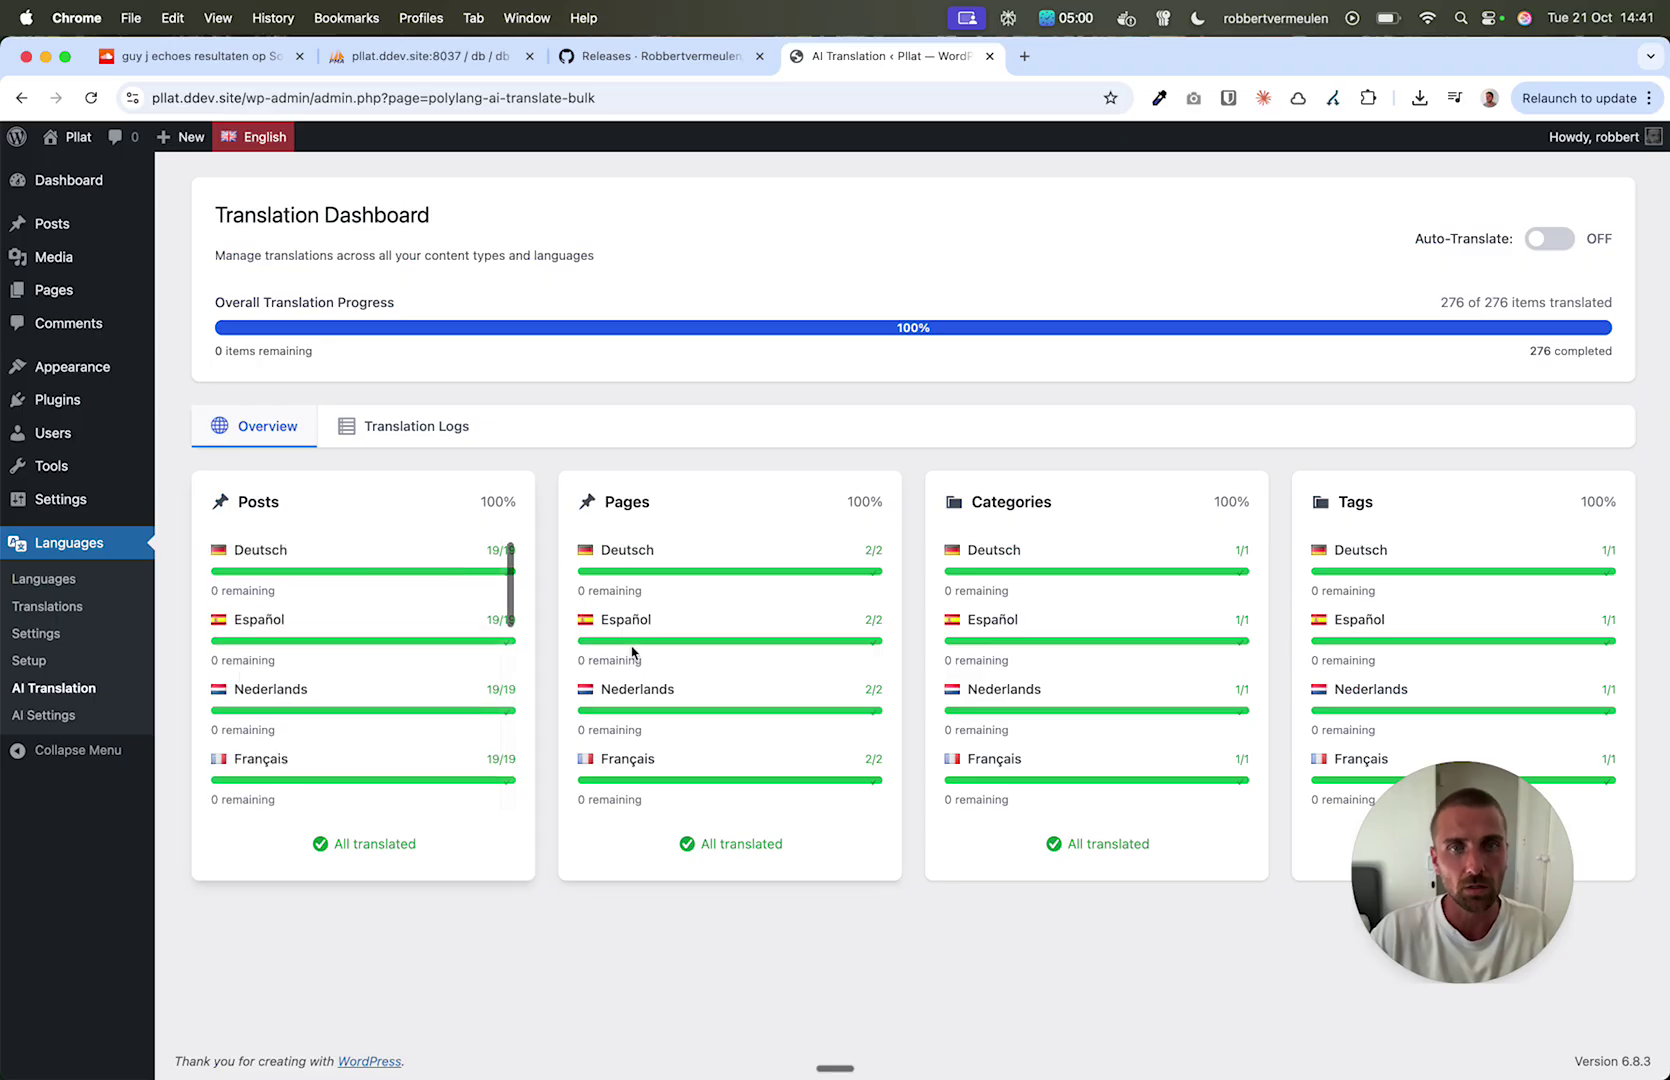